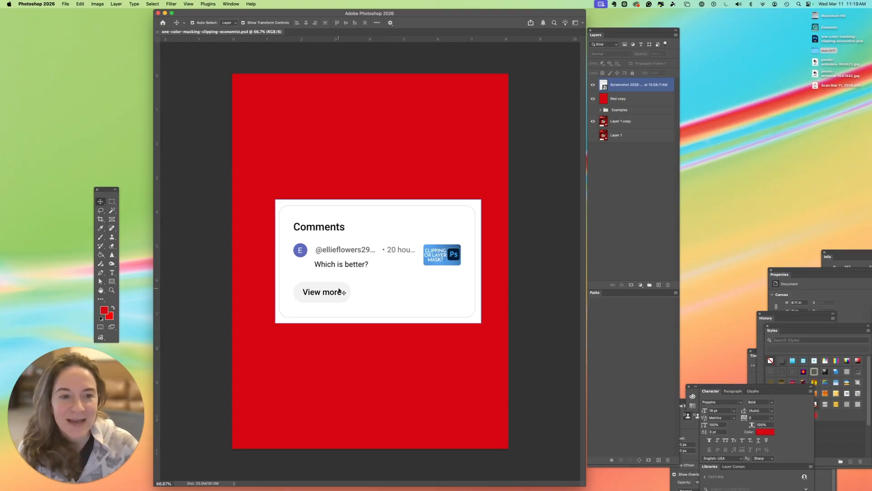
- Hide the screenshot layer and the Red copy layer, and select Layer 1 copy containing the magazine cover
click(593, 85)
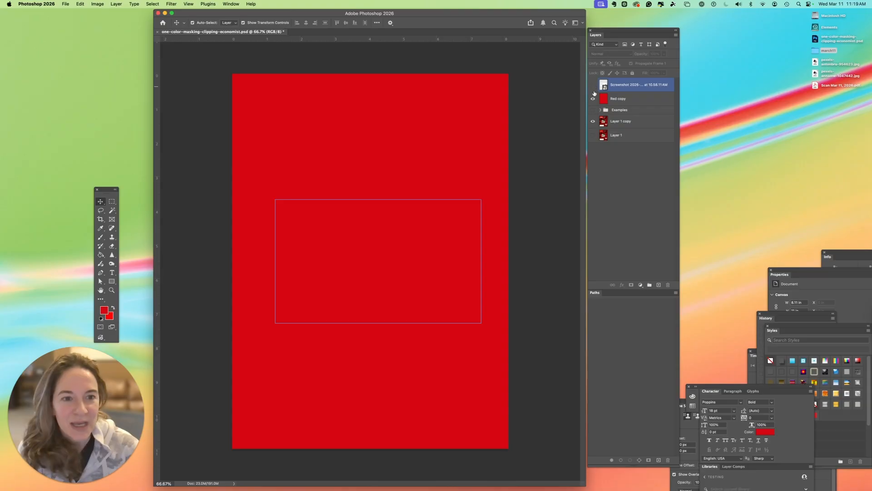
click(593, 99)
click(625, 121)
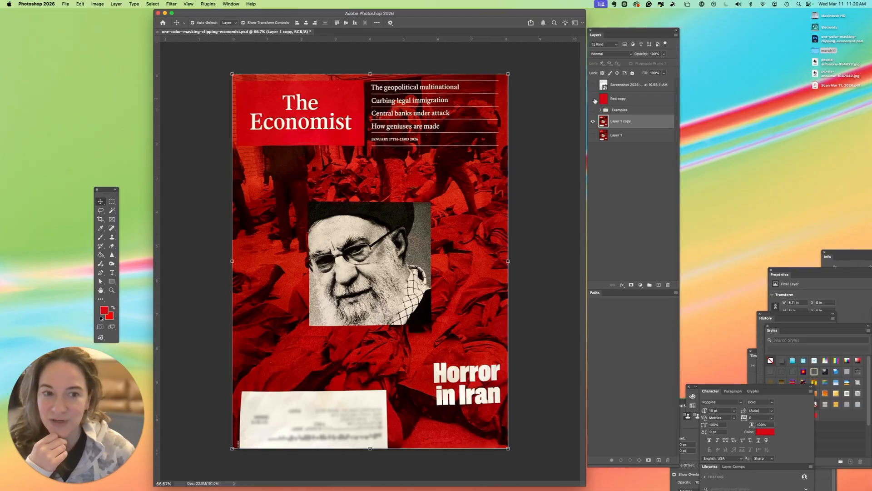
click(593, 98)
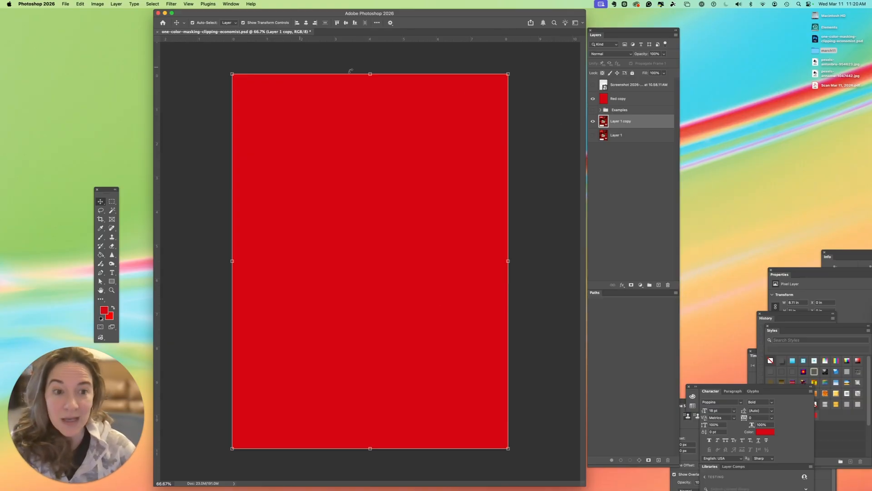
click(593, 98)
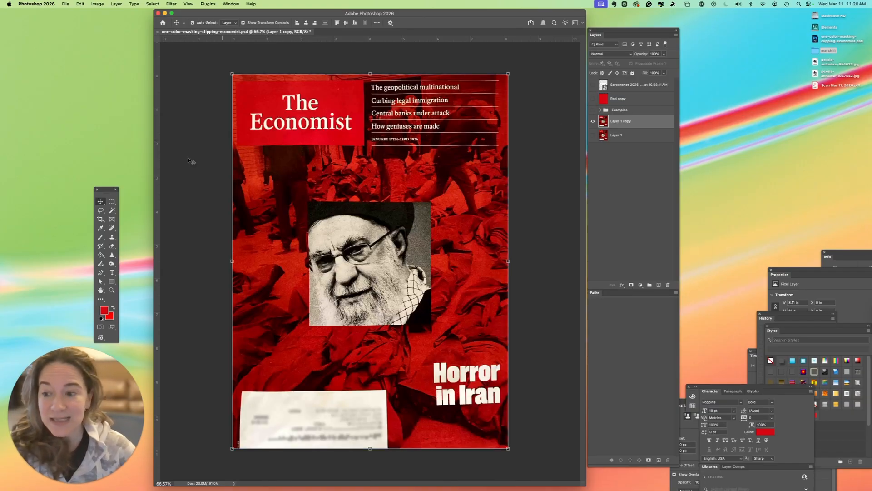
- Sample the red behind the cover's masthead and create a new layer named "Red" above Layer 1 copy
click(101, 229)
click(336, 101)
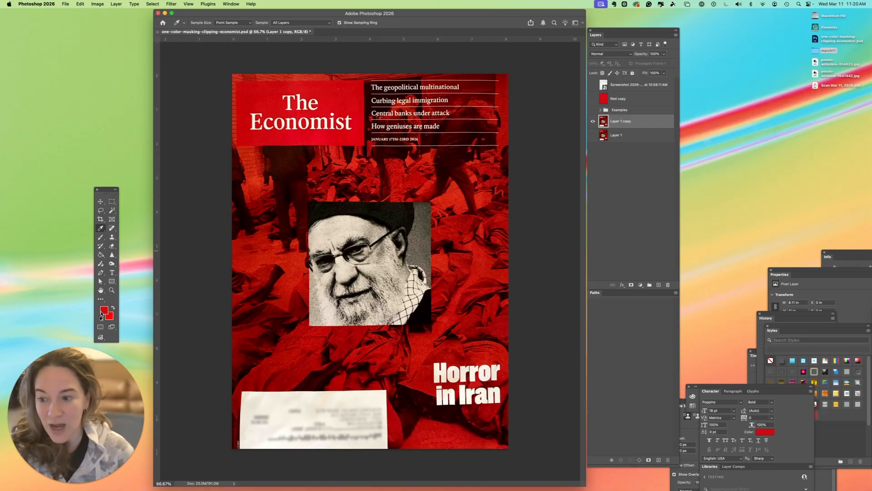
click(676, 35)
click(695, 37)
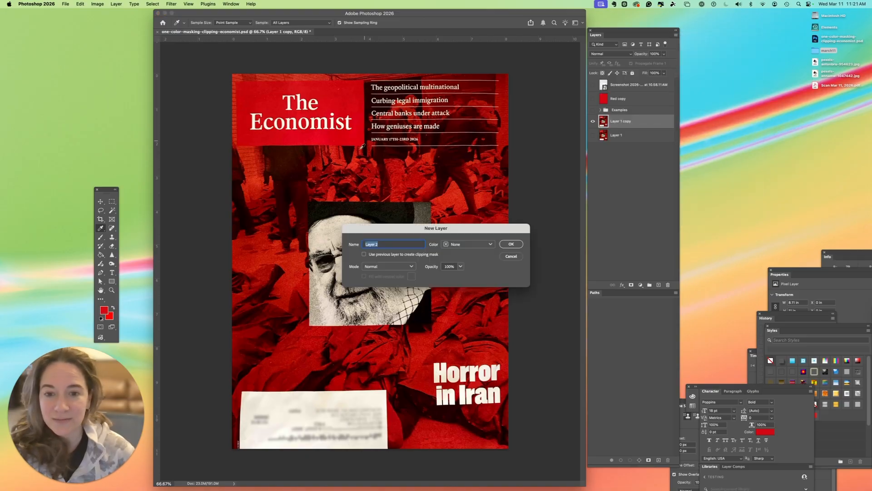
text(Red)
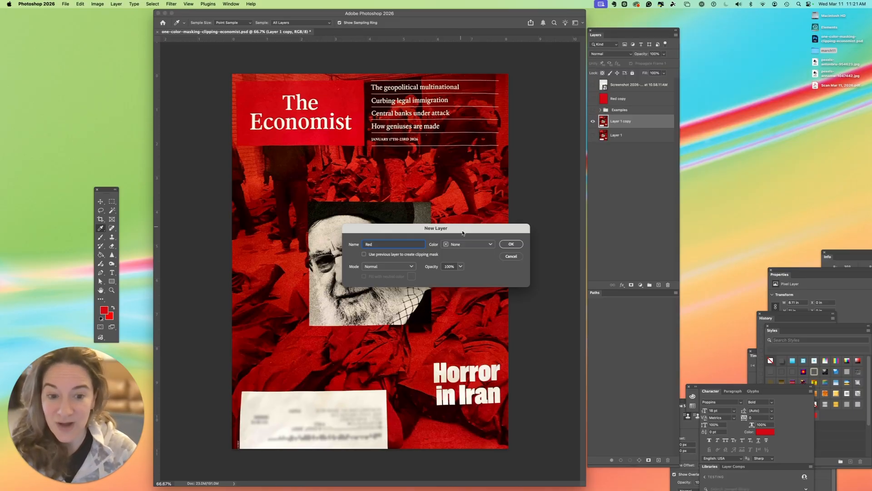
key(Return)
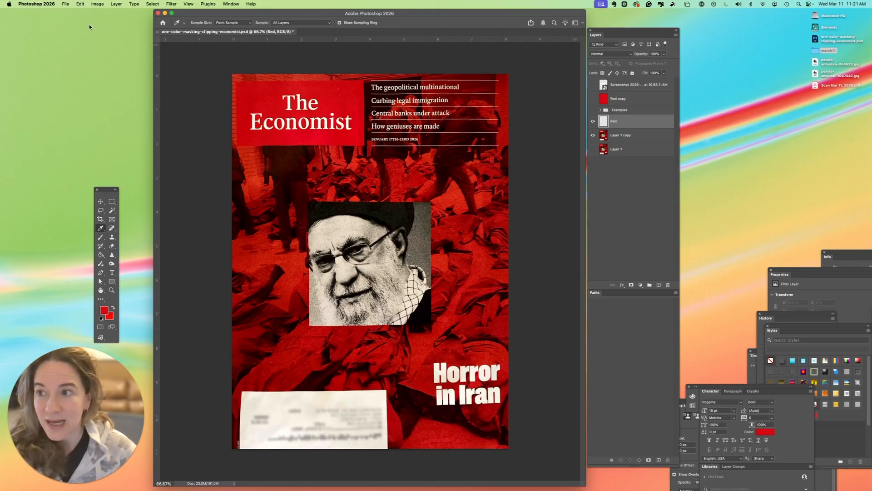
- Fill the Red layer with the foreground color in Normal mode at 100% opacity
click(80, 4)
click(81, 108)
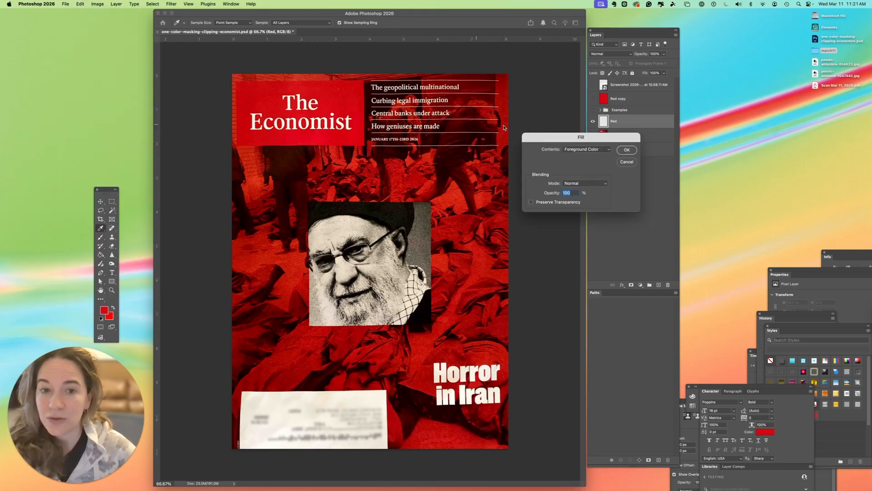
click(583, 150)
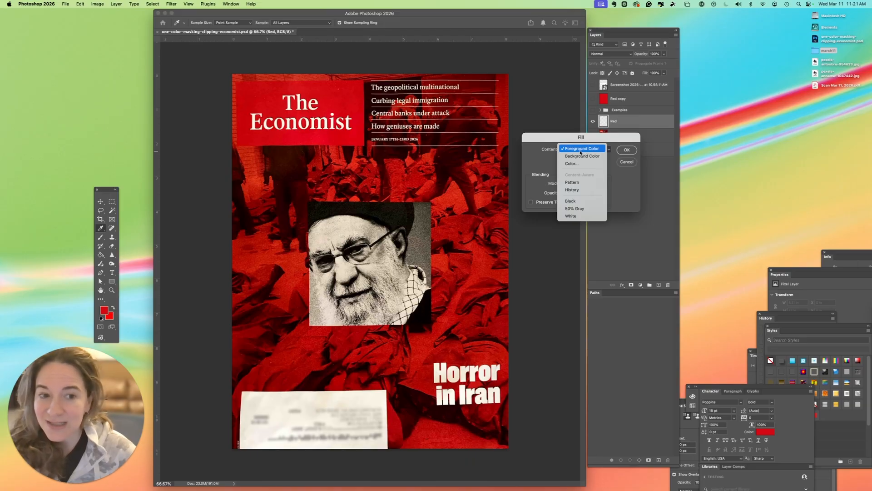
click(580, 151)
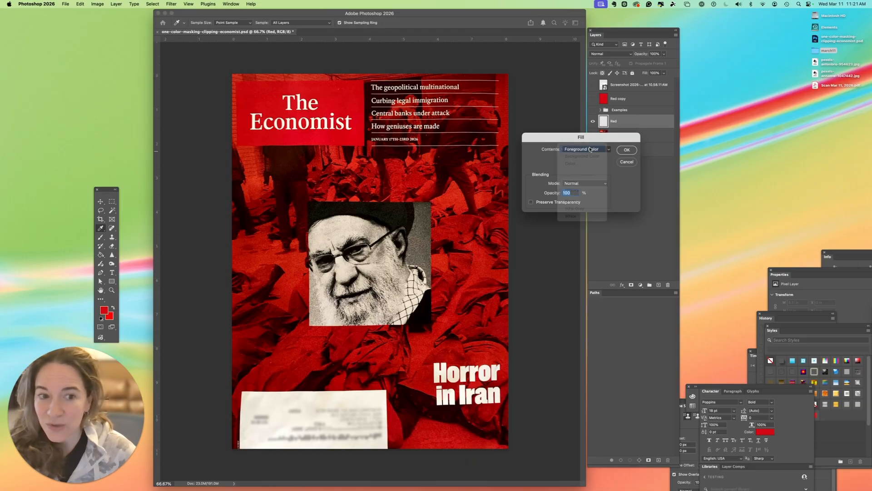
click(628, 151)
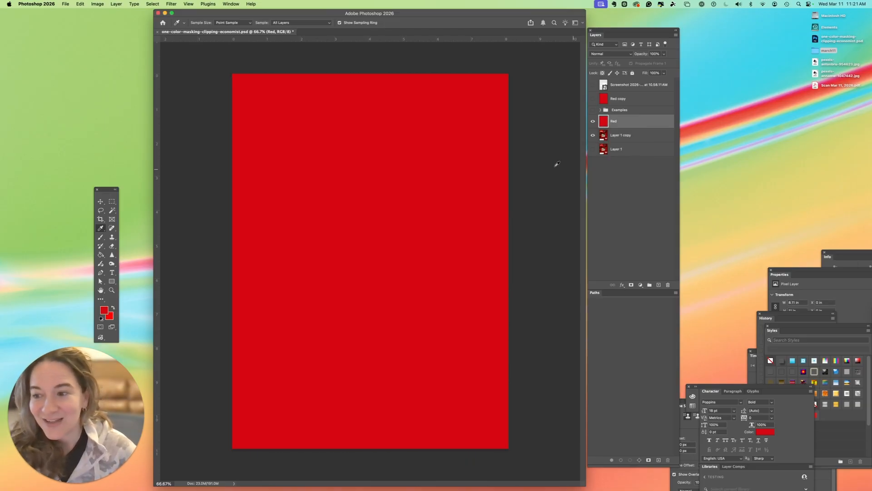
- Examine the Paint Bucket tool's fill source options, keeping Foreground
click(101, 255)
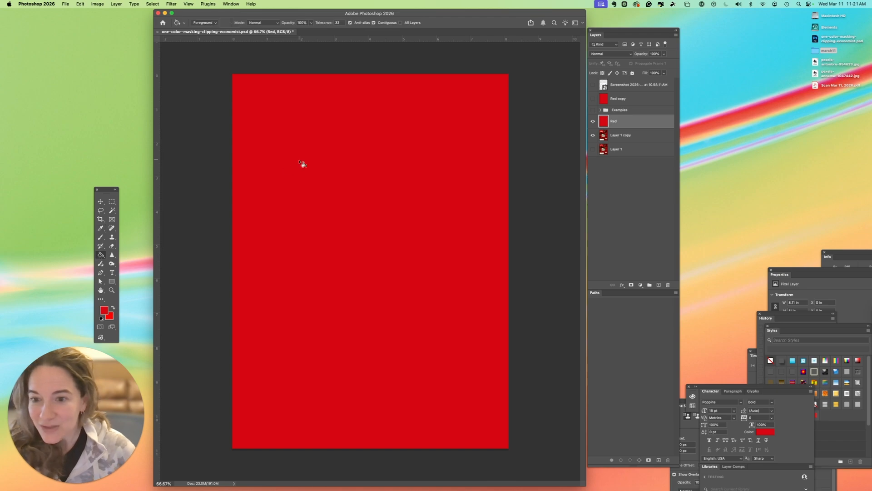
click(213, 23)
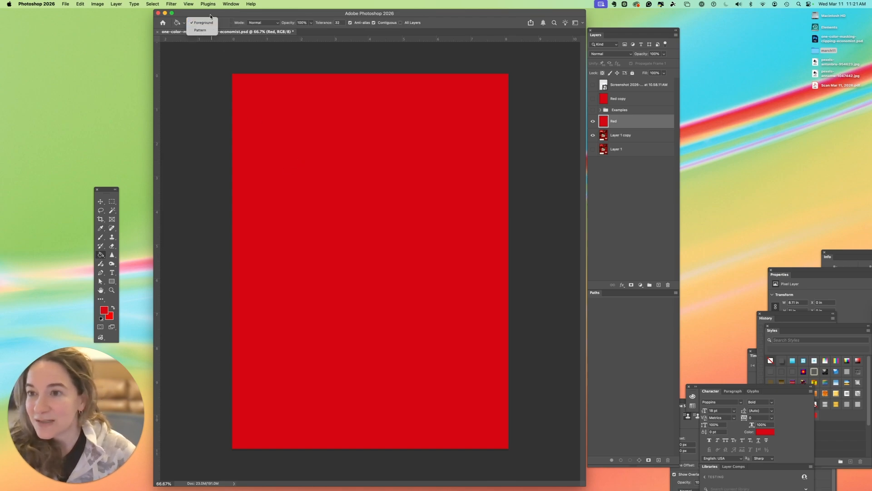
click(207, 22)
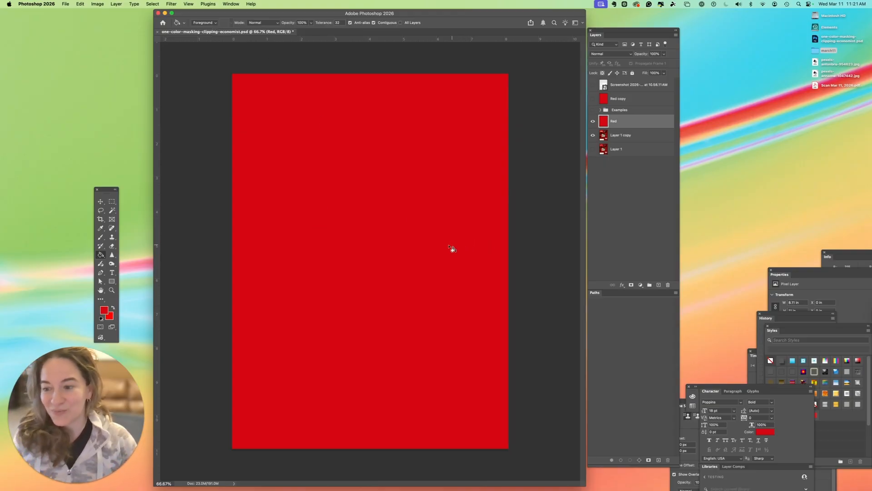
- Place pexels-annamw-1047442.jpg above the Red copy layer and scale it to about 23% so it covers the whole canvas
click(629, 100)
double_click(655, 118)
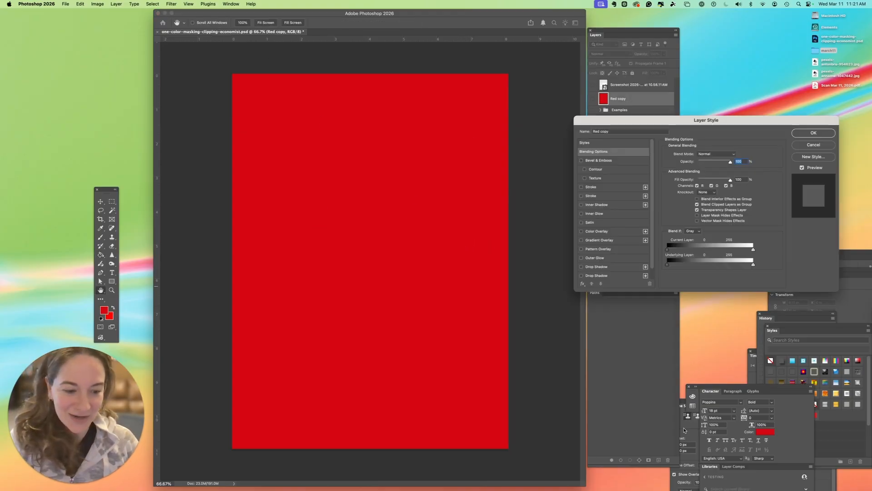
click(817, 150)
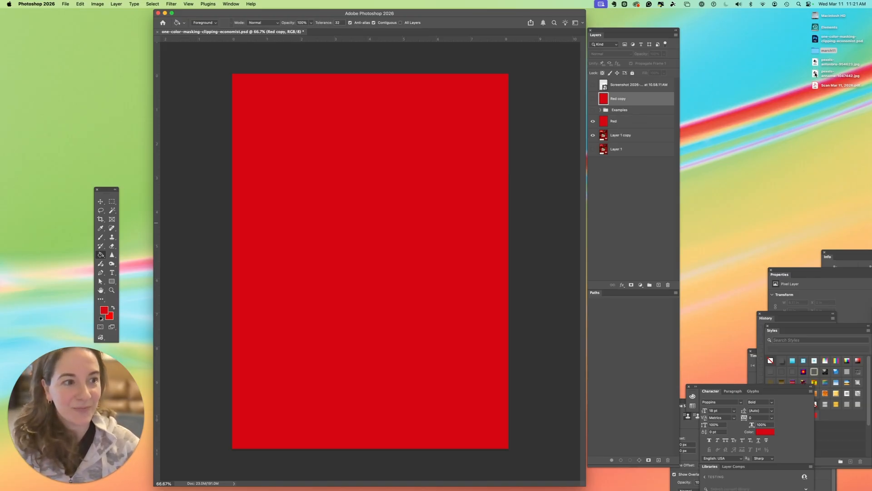
drag(815, 73, 461, 237)
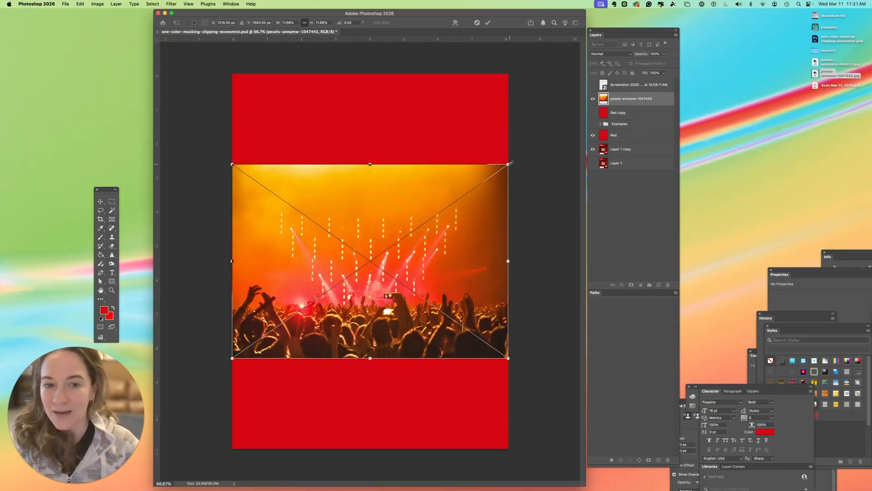
drag(509, 164, 641, 72)
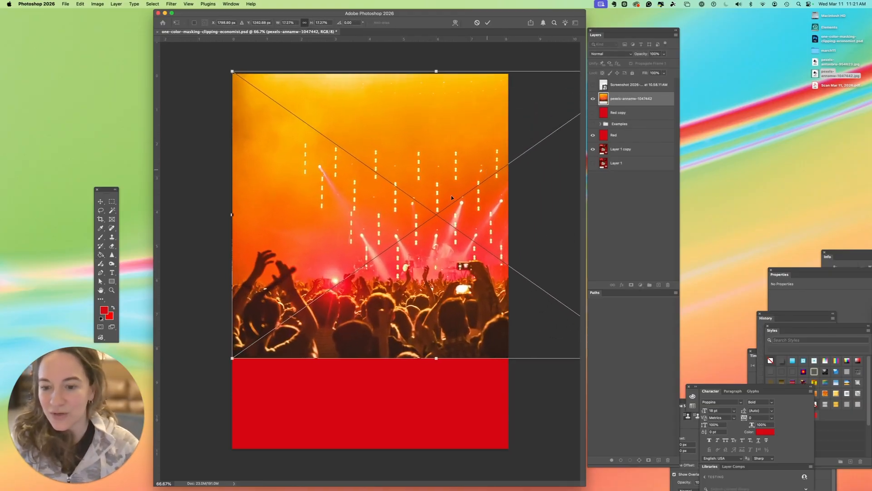
drag(232, 359, 131, 489)
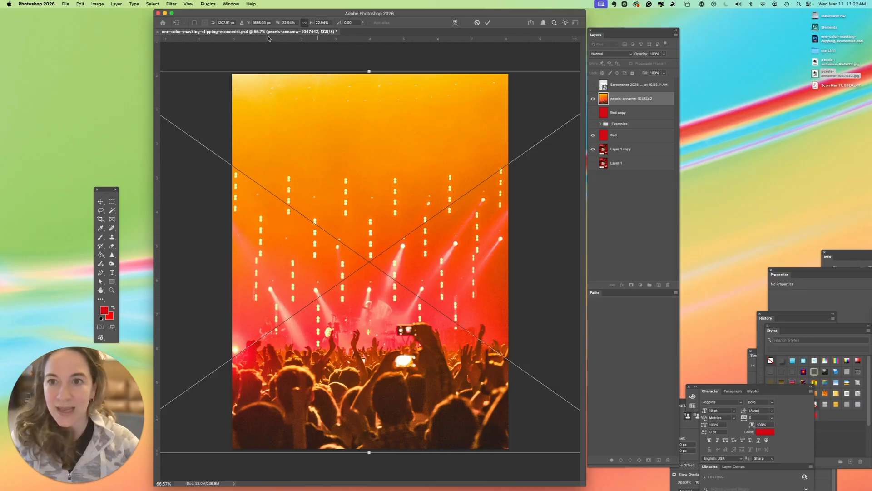
key(Return)
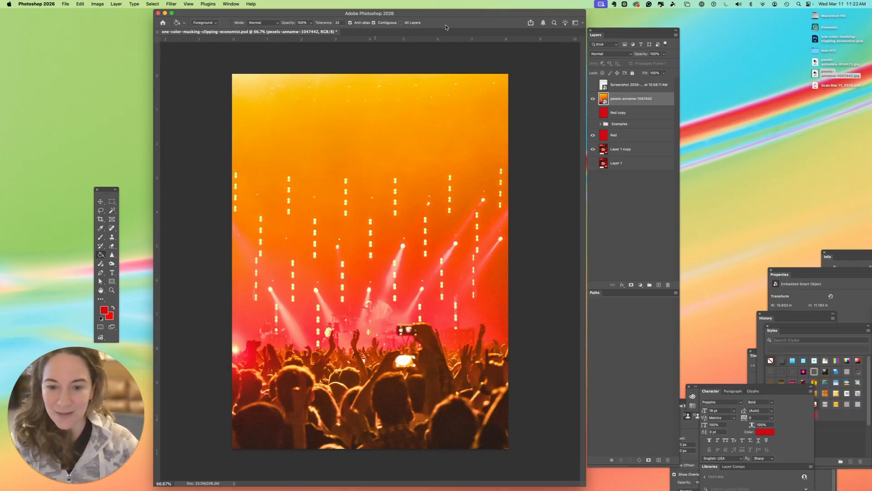
- Fine-tune the concert photo's vertical position with the Move tool, keeping the canvas fully covered
click(101, 202)
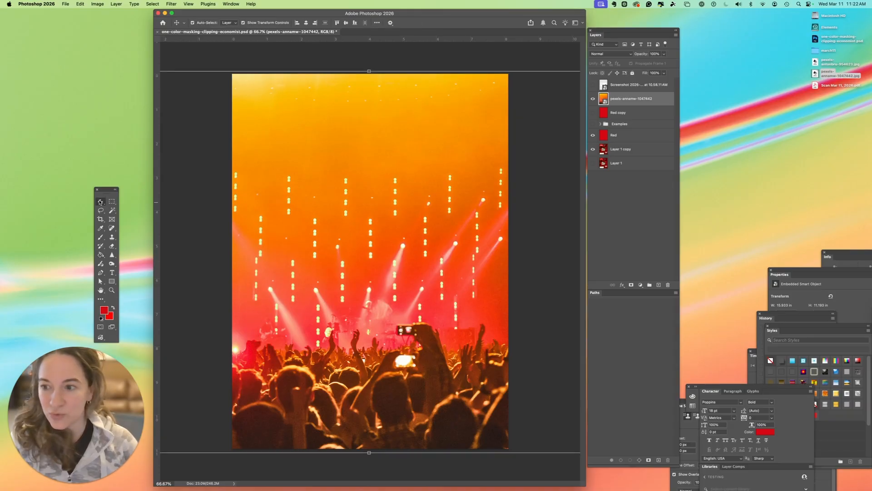
mouse_move(333, 217)
mouse_down()
mouse_move(354, 217)
mouse_move(324, 222)
mouse_move(334, 227)
mouse_up()
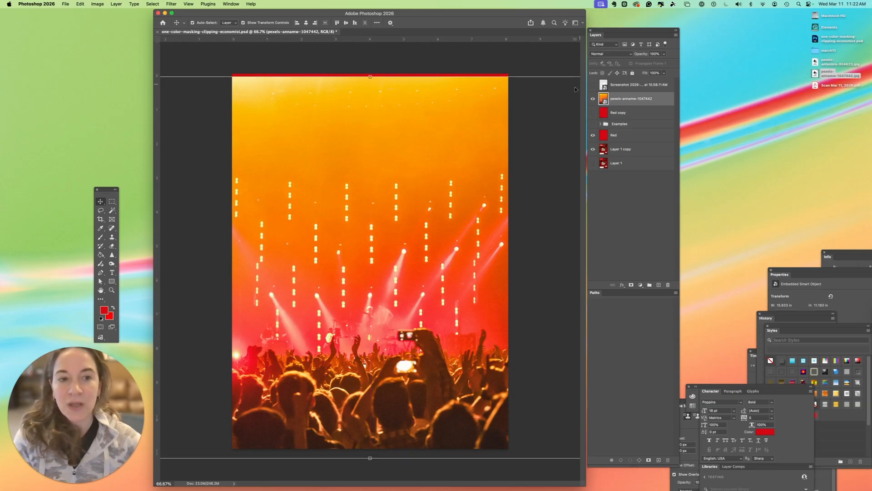
drag(479, 131, 481, 125)
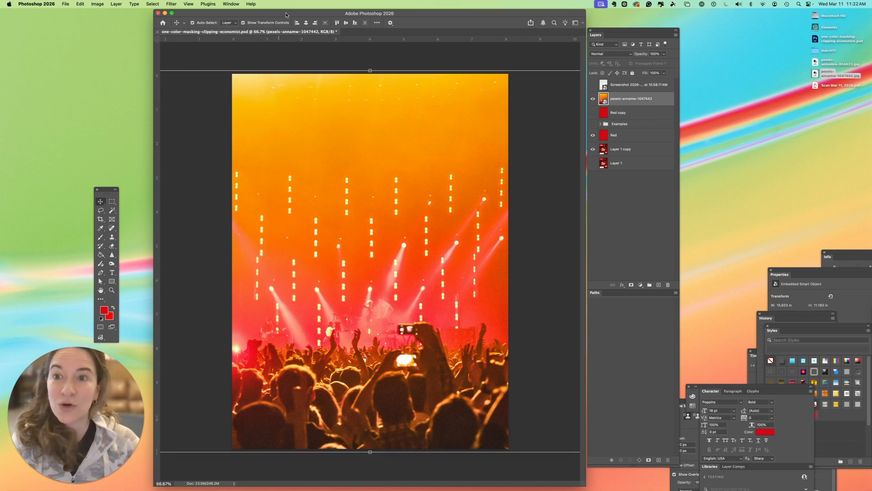
drag(291, 14, 285, 14)
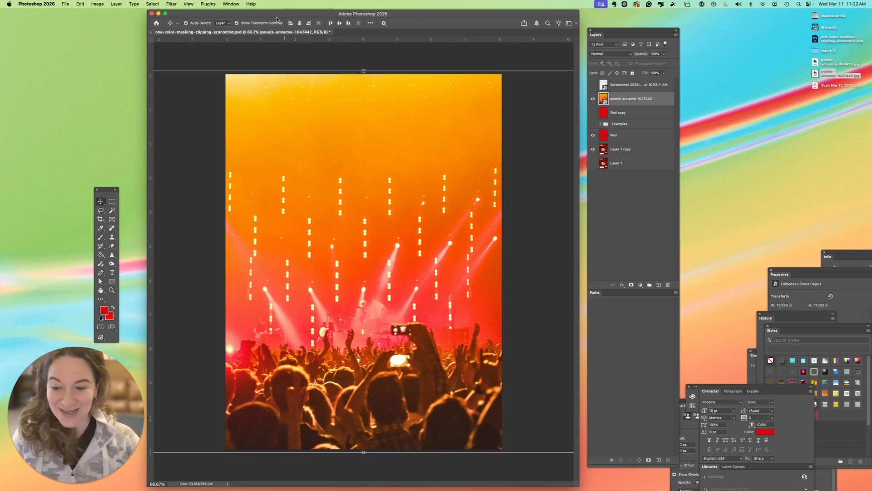
- Start a Black & White adjustment on the concert photo and place its dialog clear of the crowd
click(97, 4)
mouse_move(104, 24)
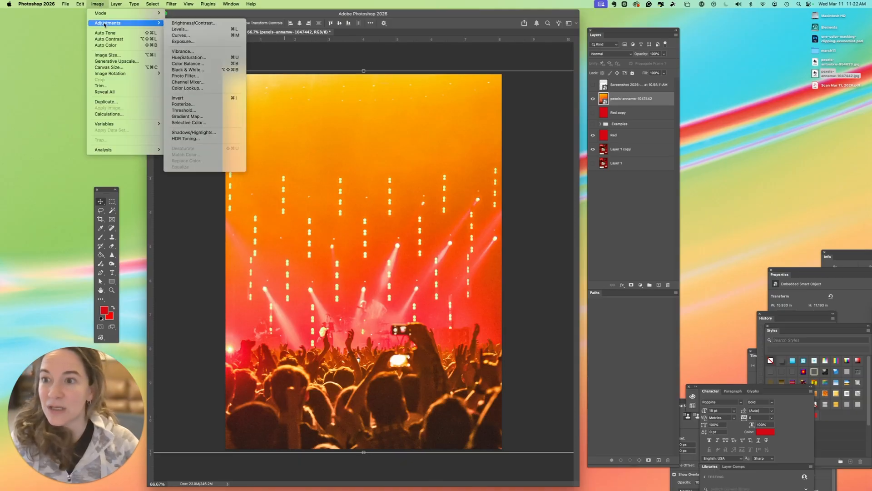
click(199, 71)
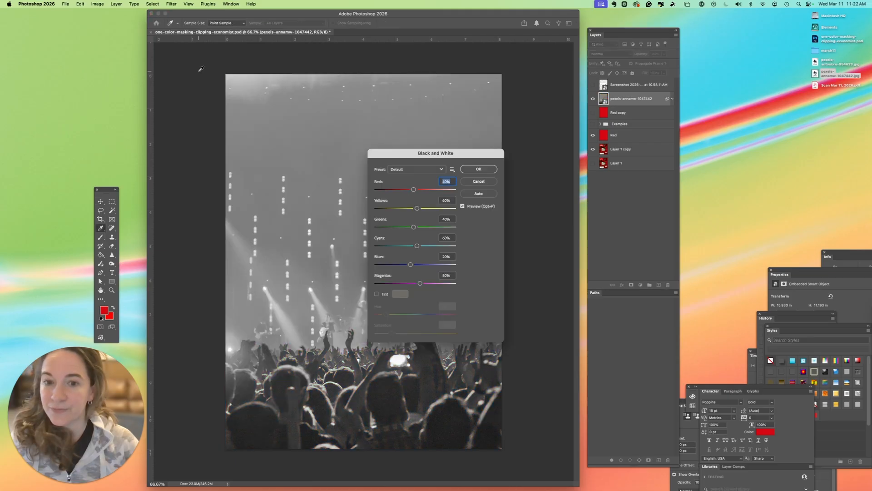
drag(412, 154, 481, 86)
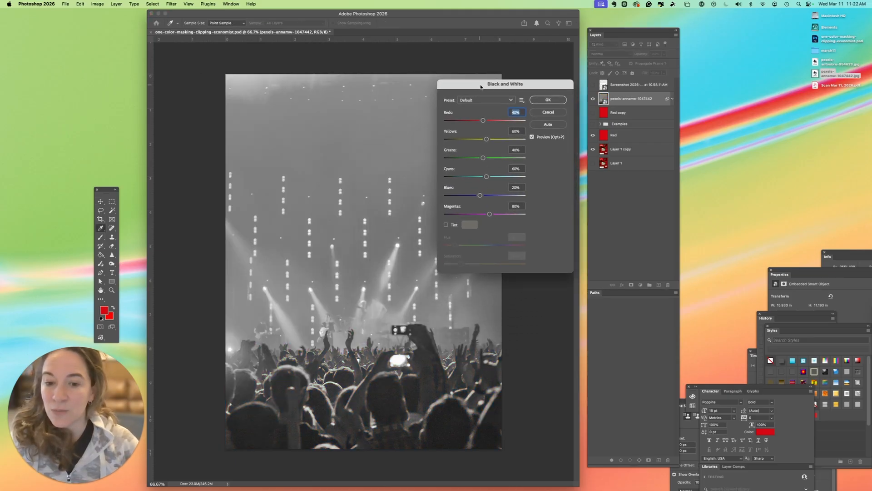
- Try the High Contrast Red Filter and Maximum White presets for the black-and-white conversion
click(475, 101)
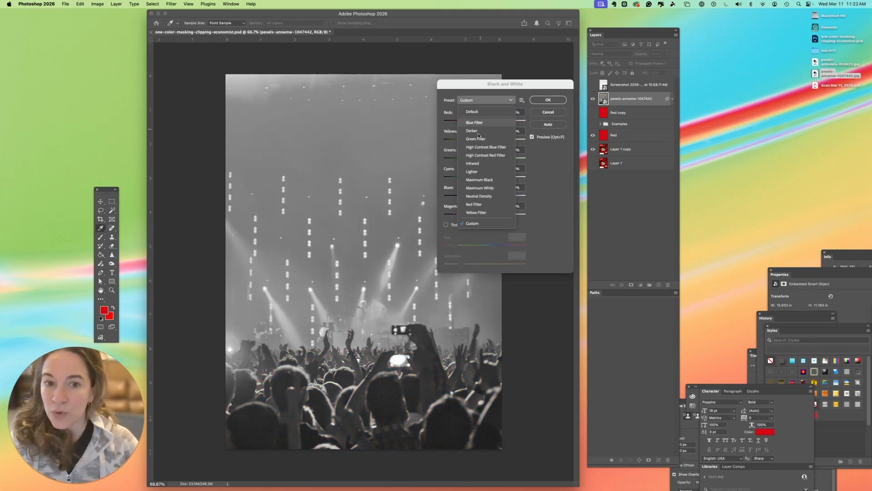
click(475, 155)
click(482, 101)
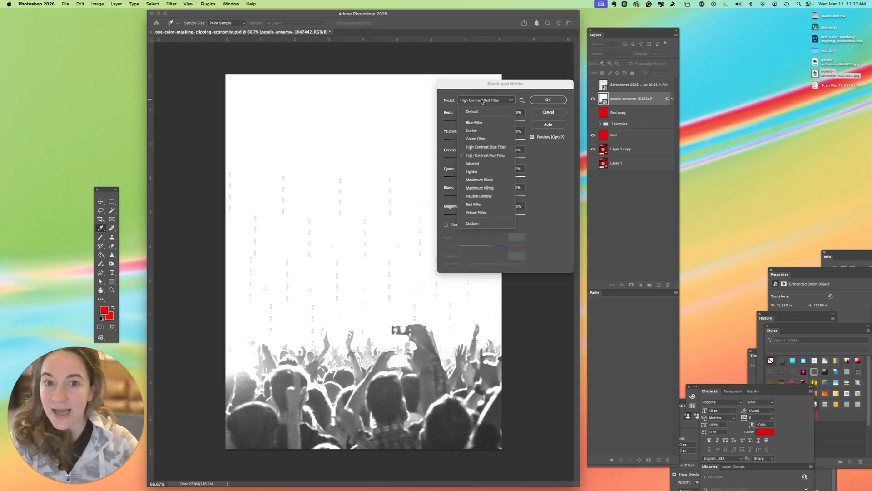
click(478, 187)
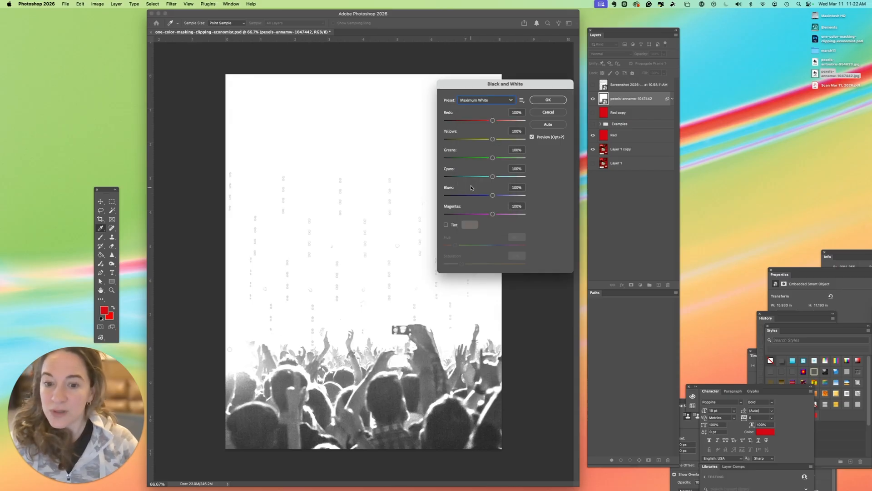
- Apply the Black & White conversion with the Default preset and compare the photo with its smart filters off and on
click(472, 101)
click(507, 113)
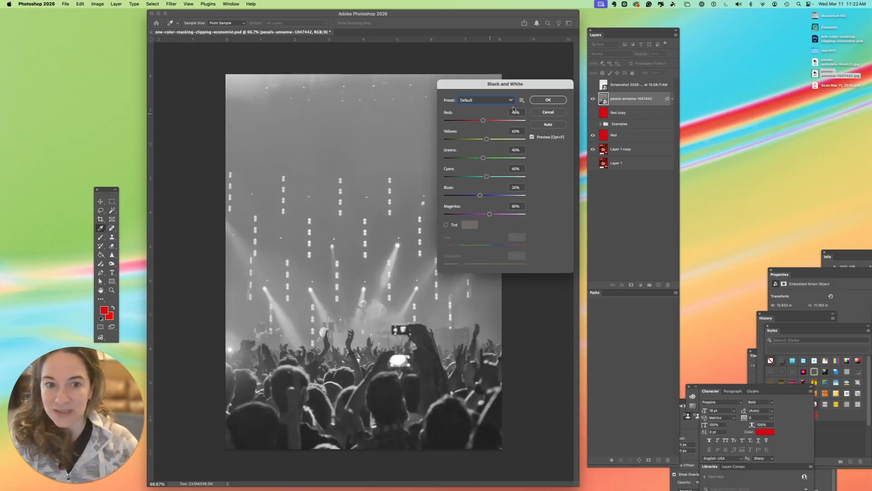
click(551, 101)
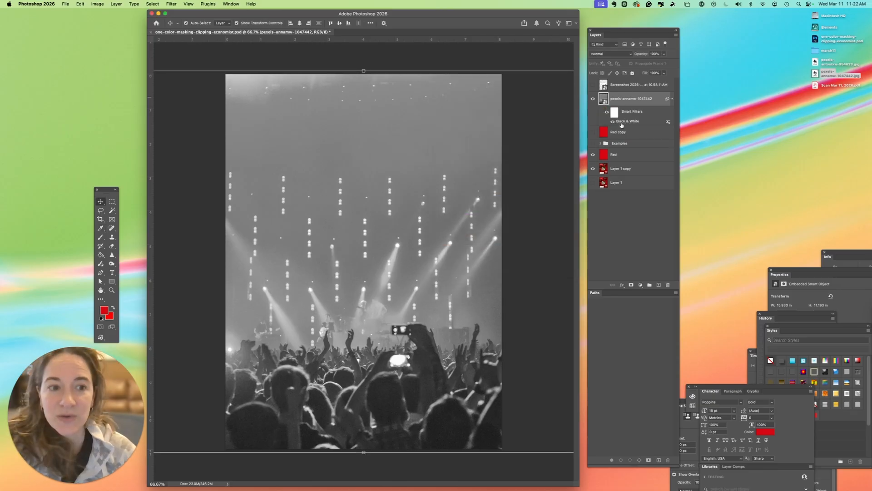
click(607, 112)
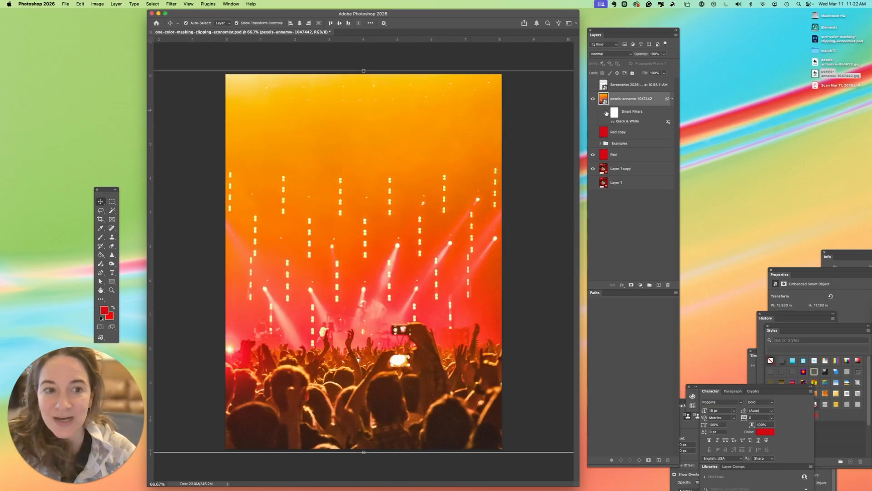
click(607, 112)
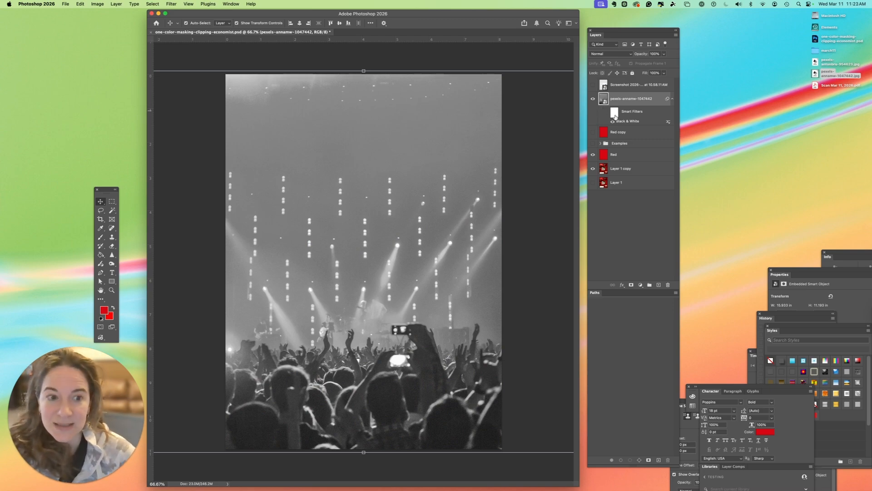
- Place the Red layer directly beneath the black-and-white concert photo and set the photo's blend mode to Hard Light
click(607, 157)
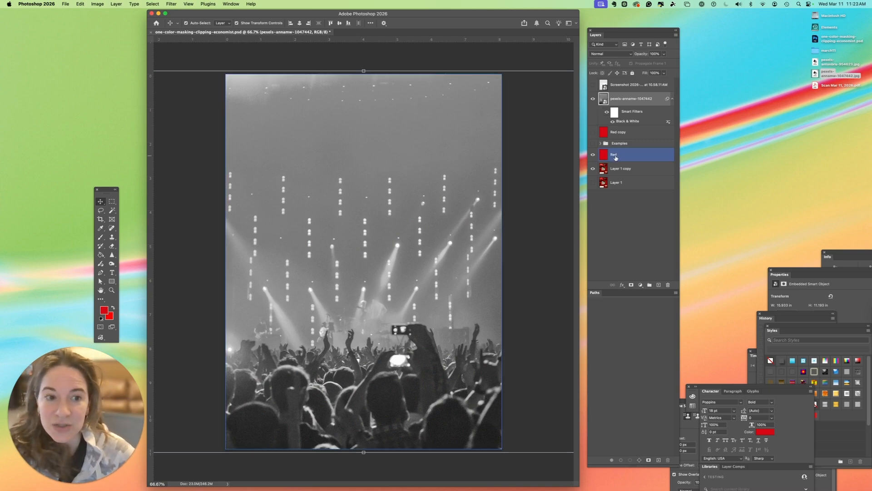
drag(616, 158, 602, 135)
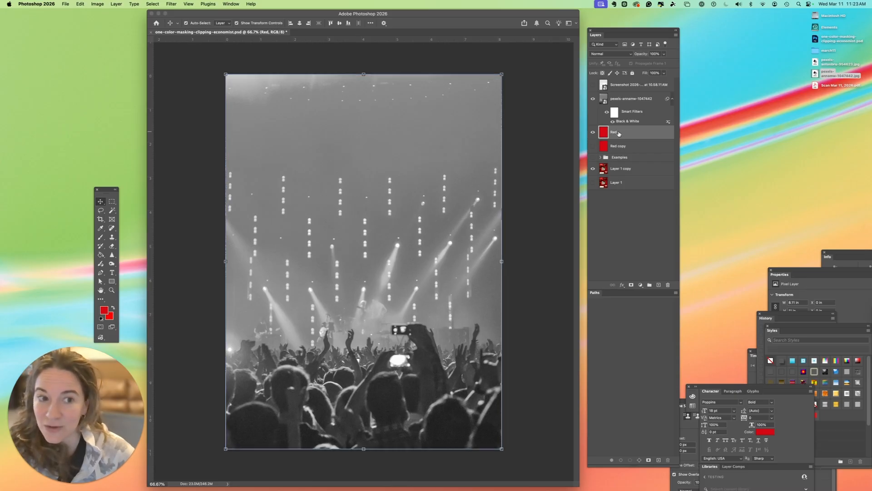
click(627, 100)
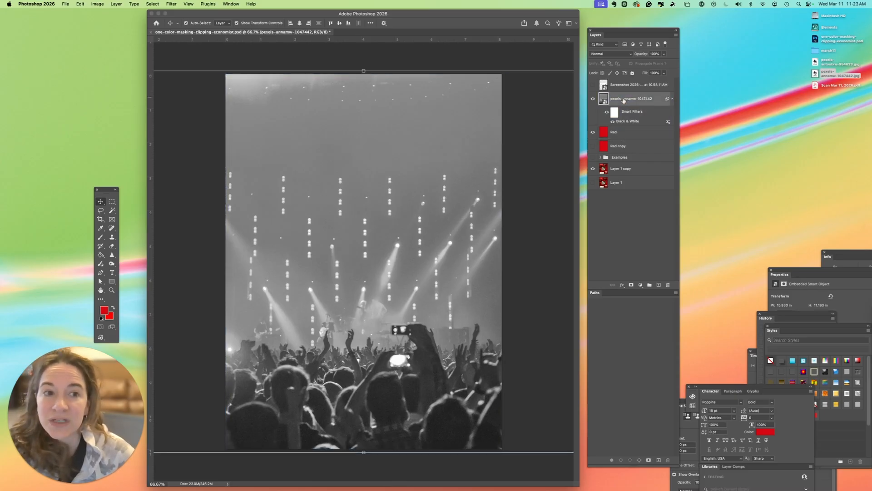
click(631, 54)
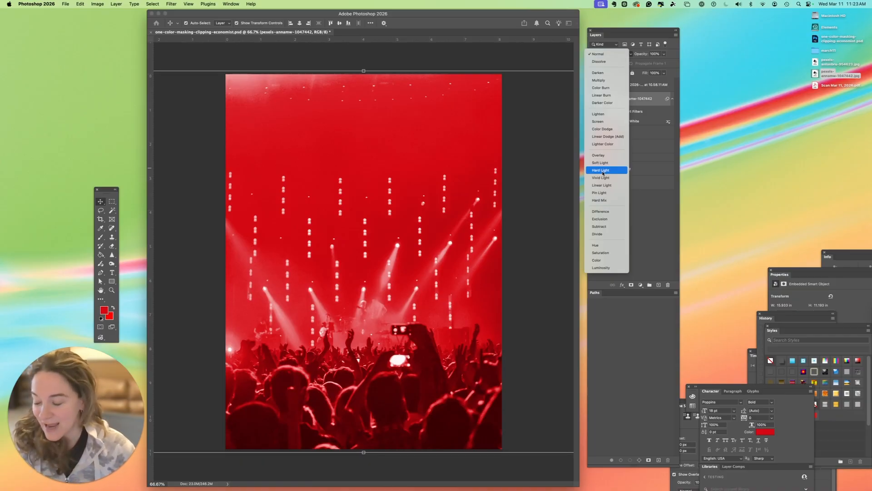
click(602, 171)
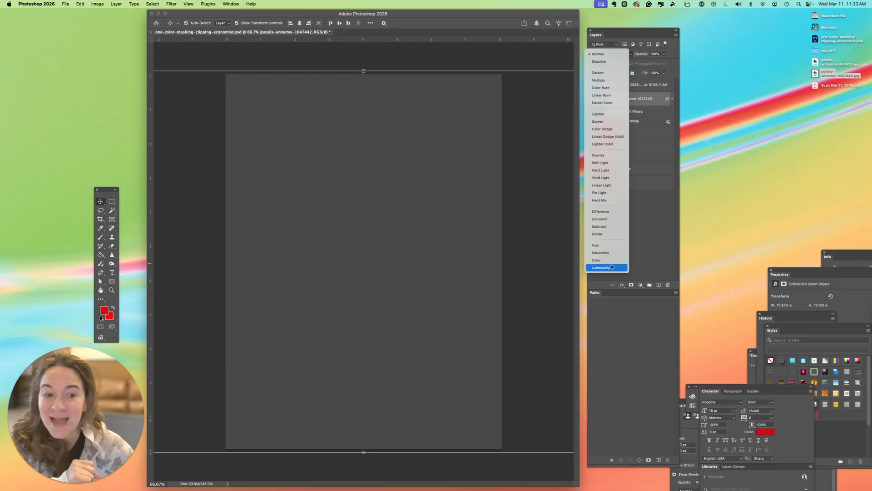
click(607, 171)
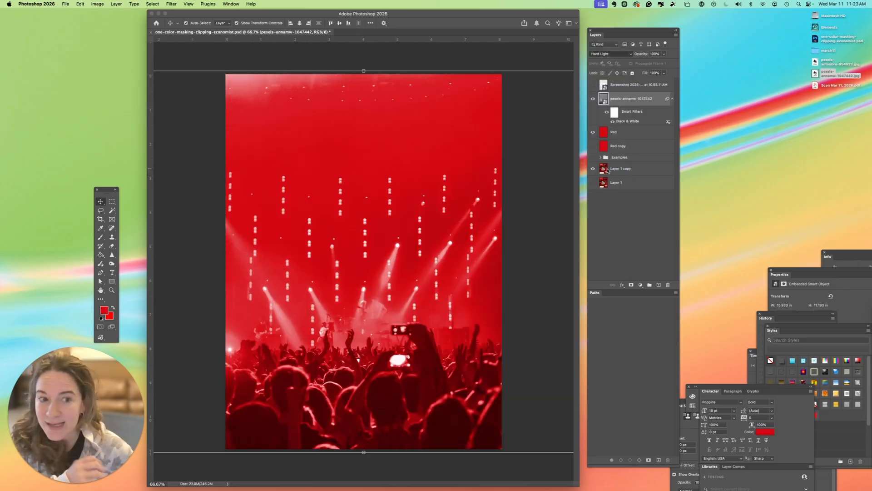
- Lower the concert photo layer's opacity to 80% and deselect the layer
click(664, 55)
drag(664, 64, 650, 66)
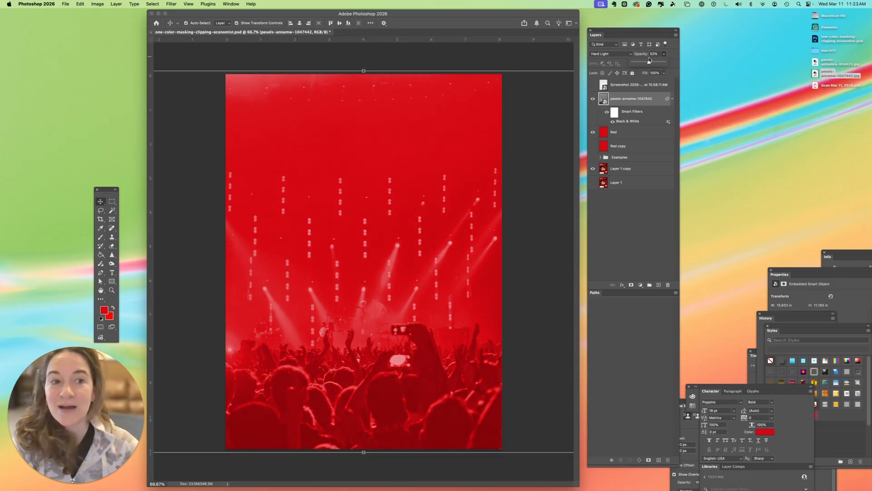
drag(649, 63, 659, 63)
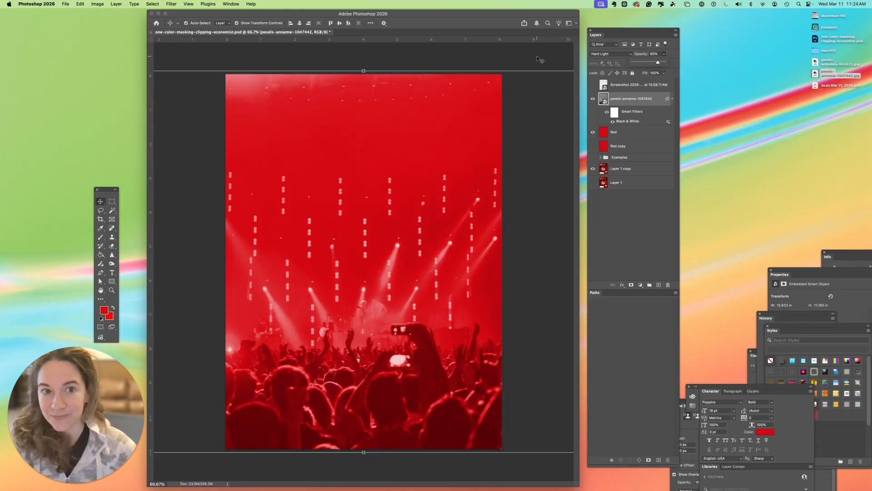
click(540, 59)
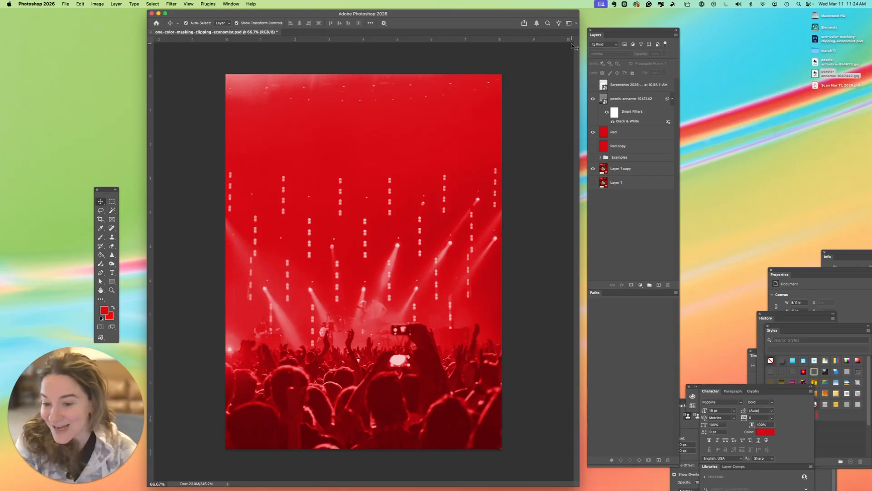
- Bring the Economist cover layer, Layer 1 copy, above all other layers for reference and hide it
drag(625, 169, 635, 84)
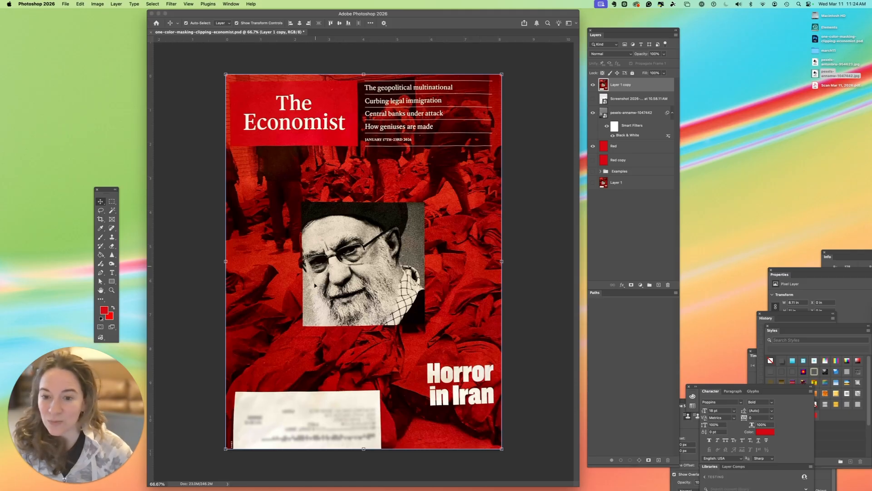
click(593, 84)
- Place the pexels-antonbru-954623 crowd photo across the canvas width, positioned in the upper-middle area
drag(815, 62, 347, 233)
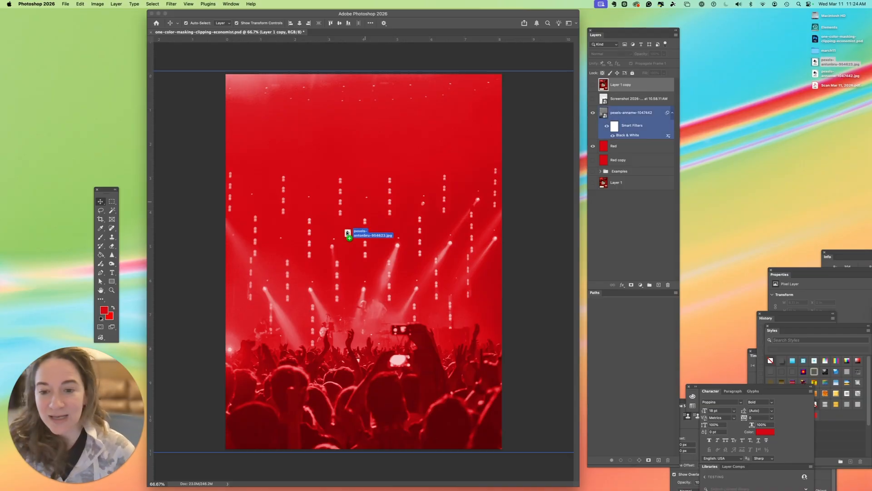
drag(500, 271, 486, 268)
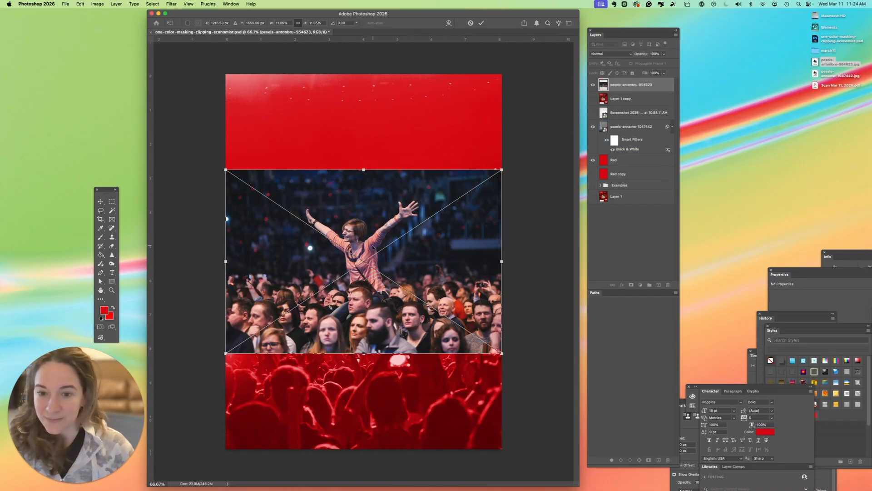
drag(372, 247, 369, 197)
click(482, 22)
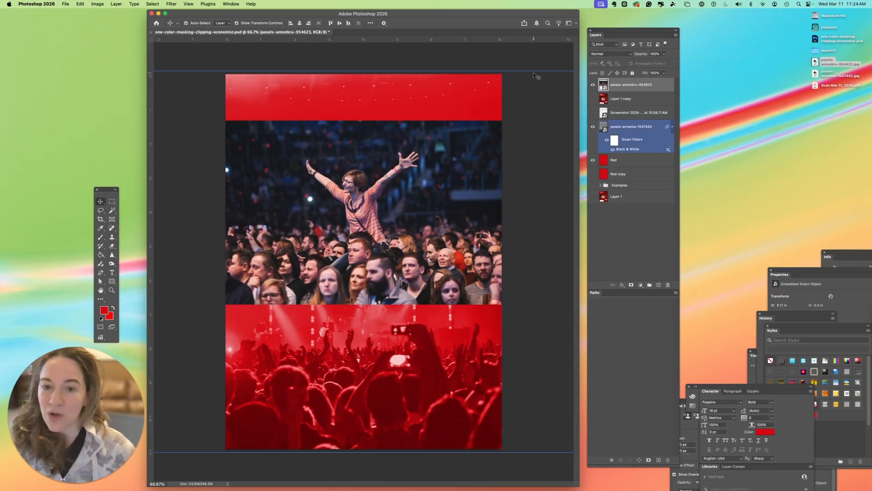
click(534, 75)
- Mask the placed crowd photo to a square around the woman with raised arms and shift it slightly upward
click(386, 201)
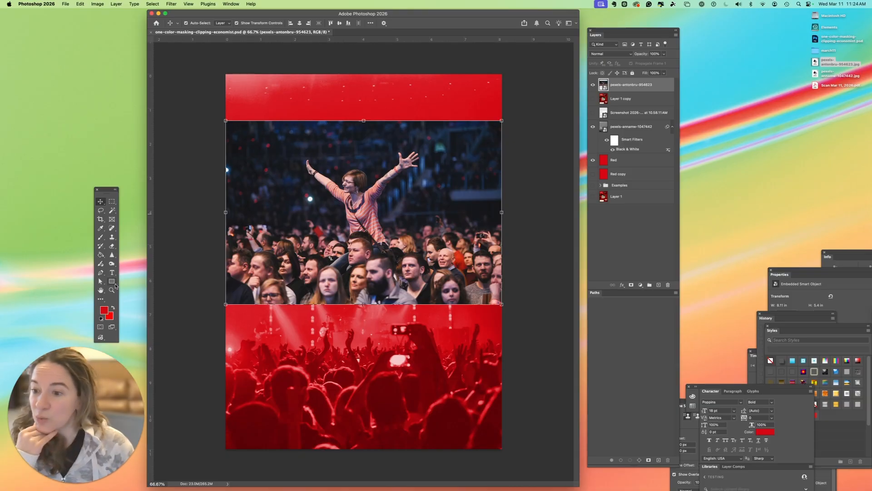
click(112, 201)
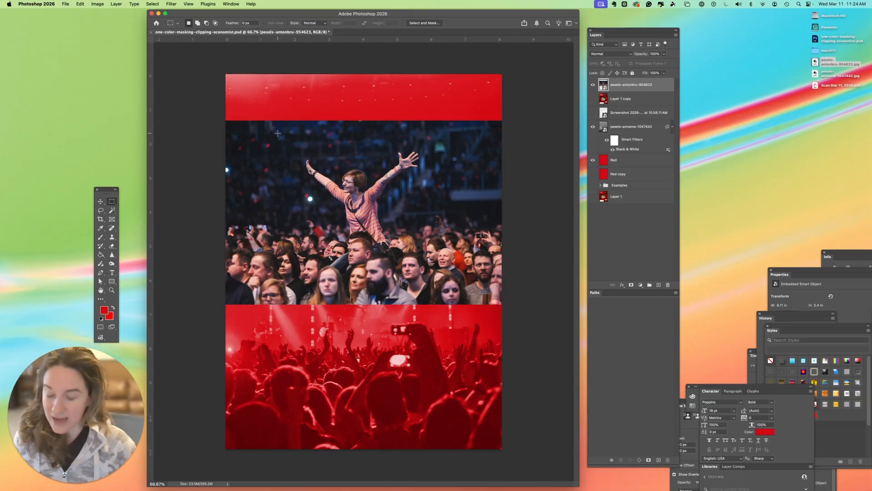
drag(278, 130, 511, 299)
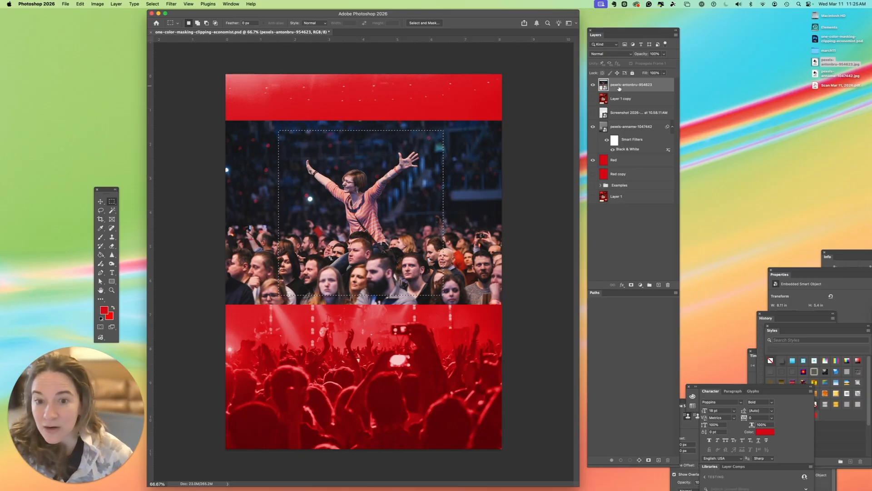
click(632, 285)
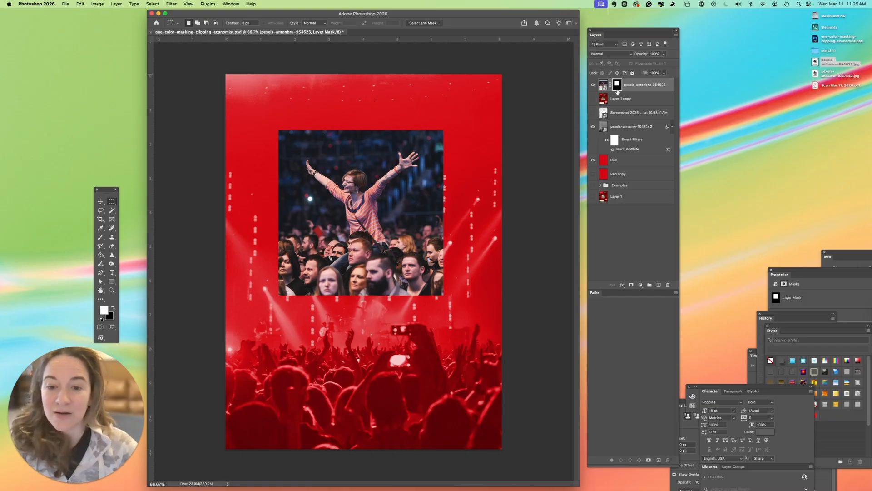
key(v)
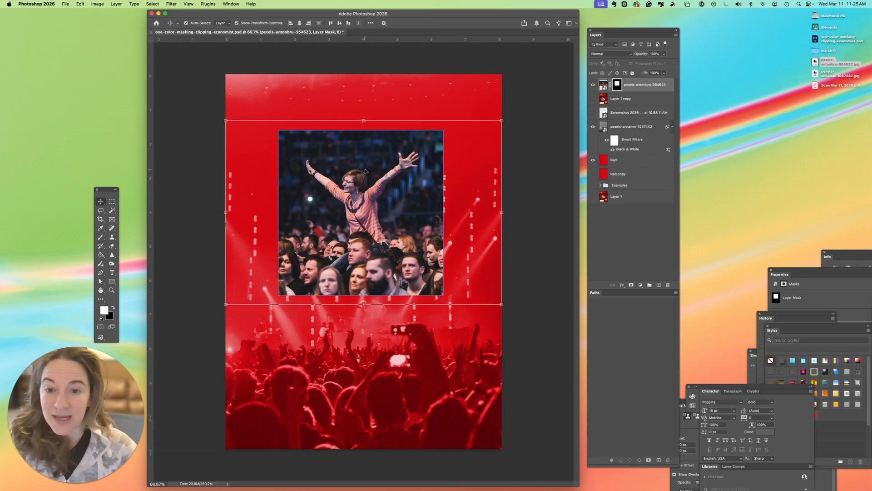
mouse_move(366, 171)
mouse_down()
mouse_move(376, 170)
mouse_move(373, 156)
mouse_up()
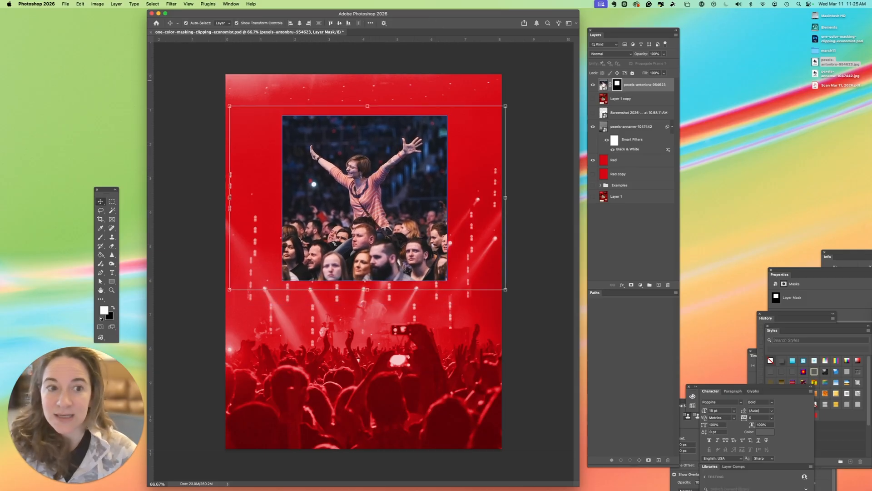
- Convert the masked crowd photo to black and white with the Default preset and deselect its layer
click(603, 85)
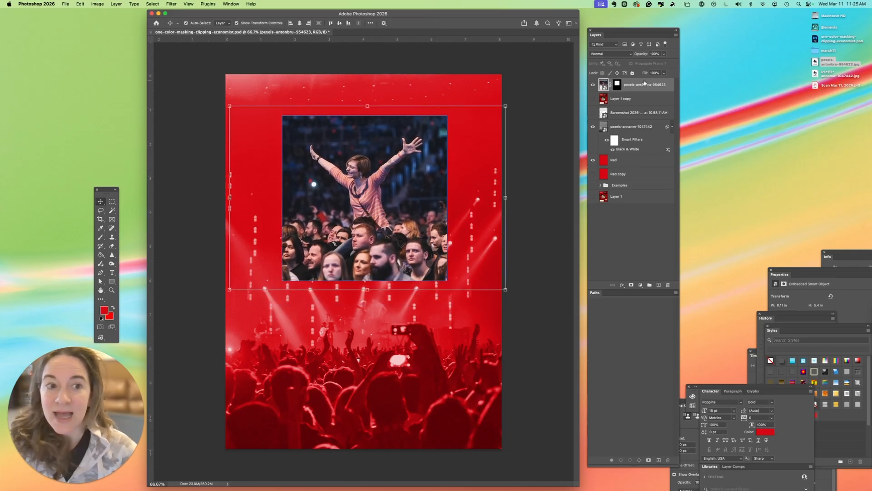
click(101, 5)
mouse_move(107, 24)
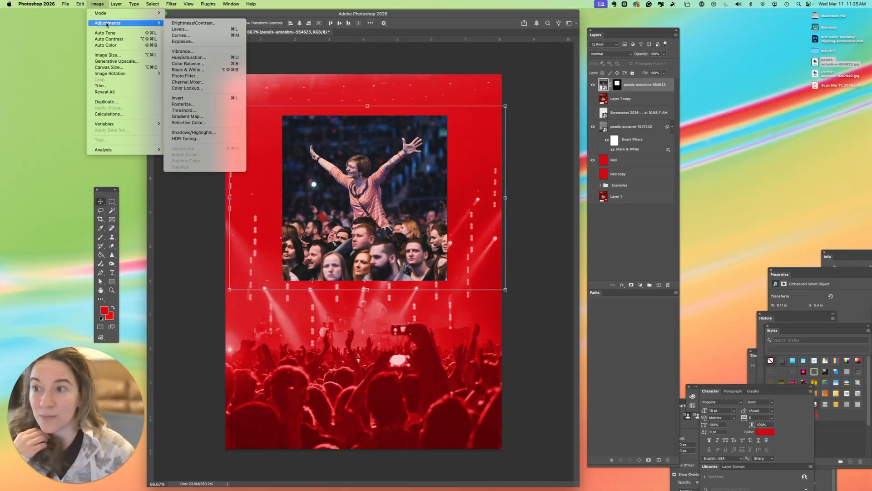
click(187, 69)
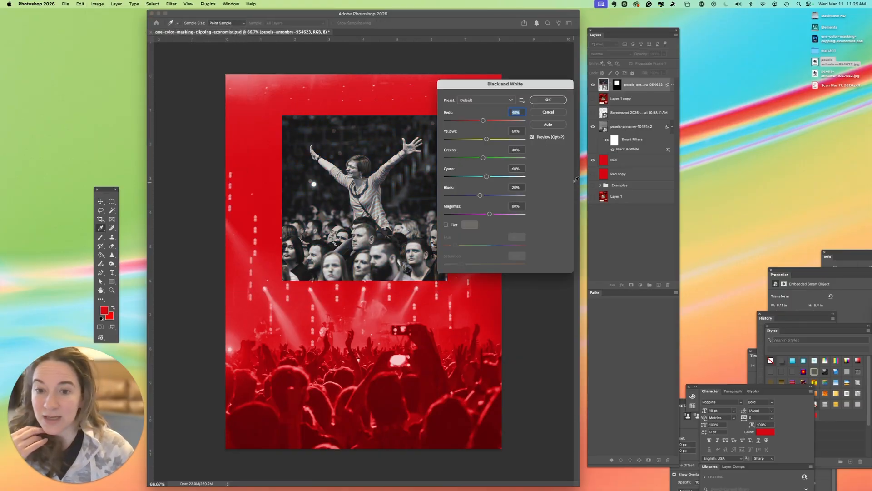
click(549, 100)
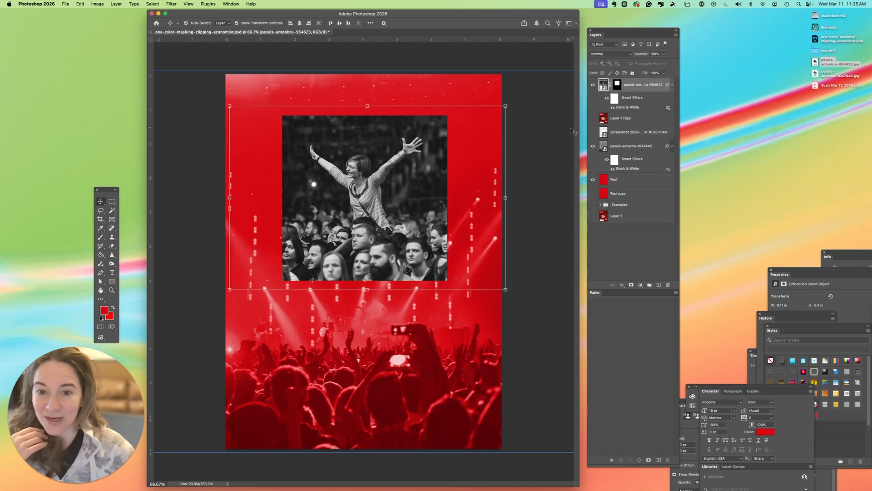
click(556, 120)
click(556, 114)
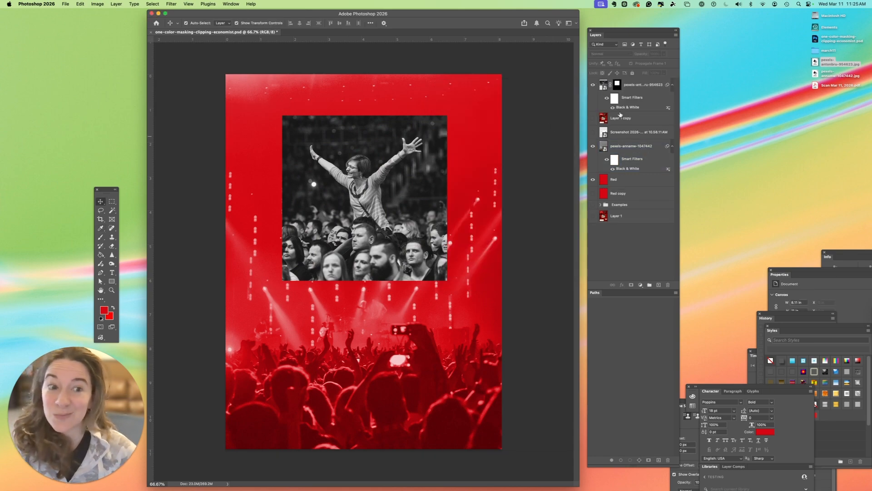
- Move the Economist cover layer back to the top of the stack and briefly show it to compare with the composition
drag(625, 121, 623, 80)
click(593, 85)
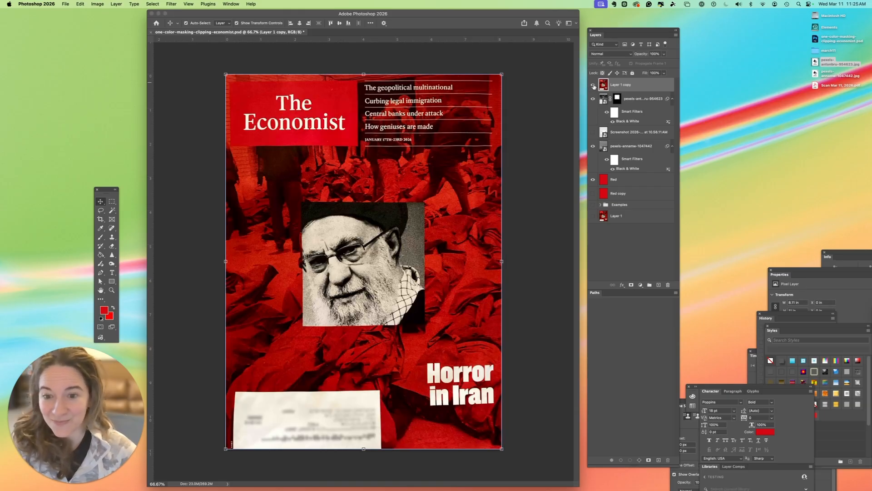
click(593, 85)
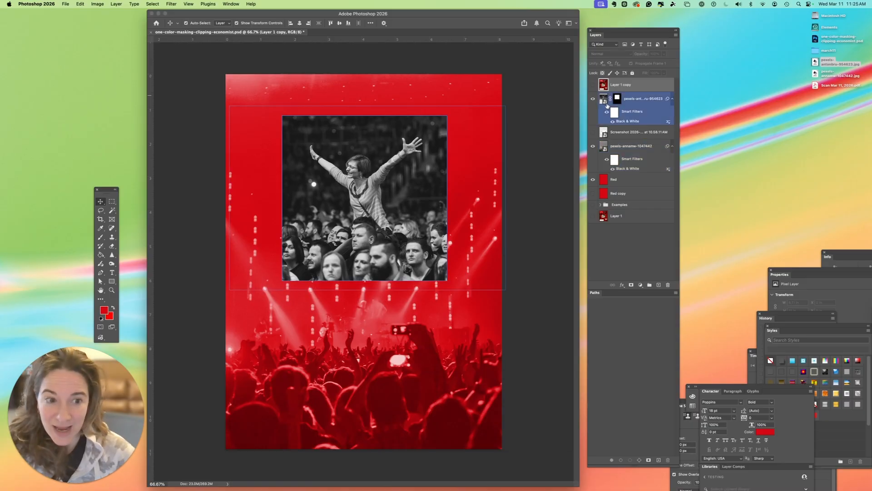
- Duplicate the masked crowd photo layer within the same document, keeping the suggested name
click(649, 100)
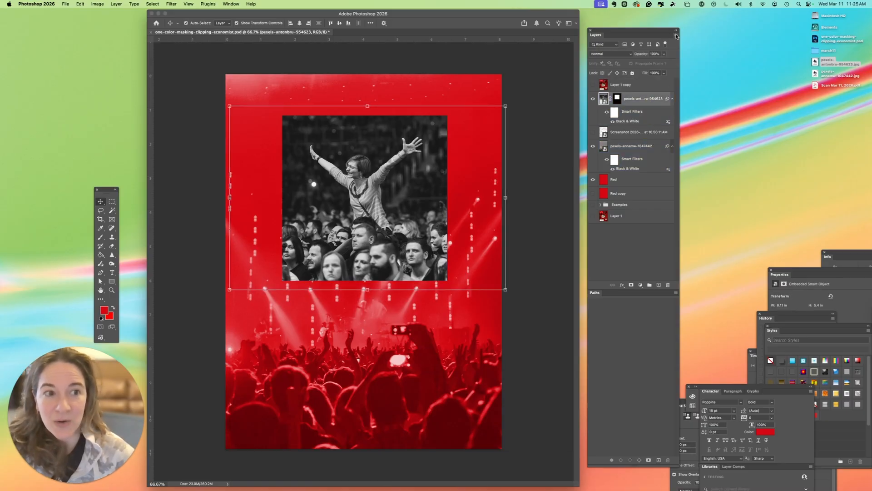
click(676, 36)
click(697, 49)
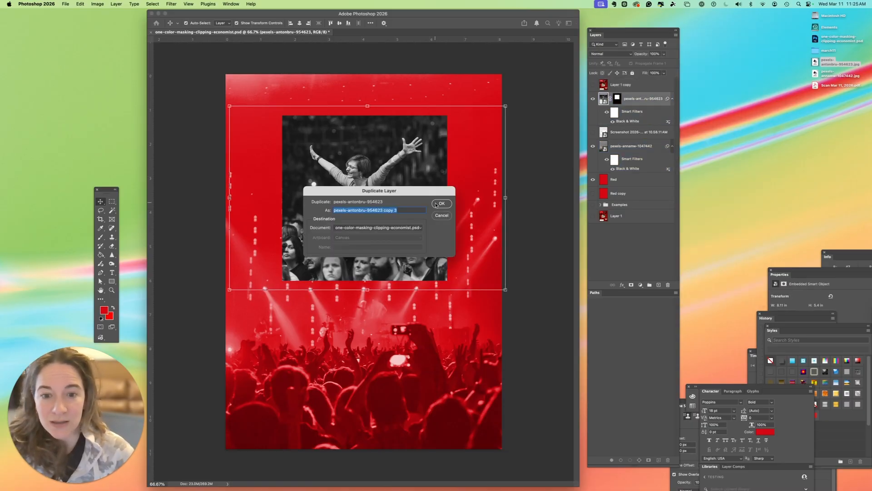
click(440, 203)
- Delete the layer mask from the duplicate crowd photo and hide the original masked version
click(617, 98)
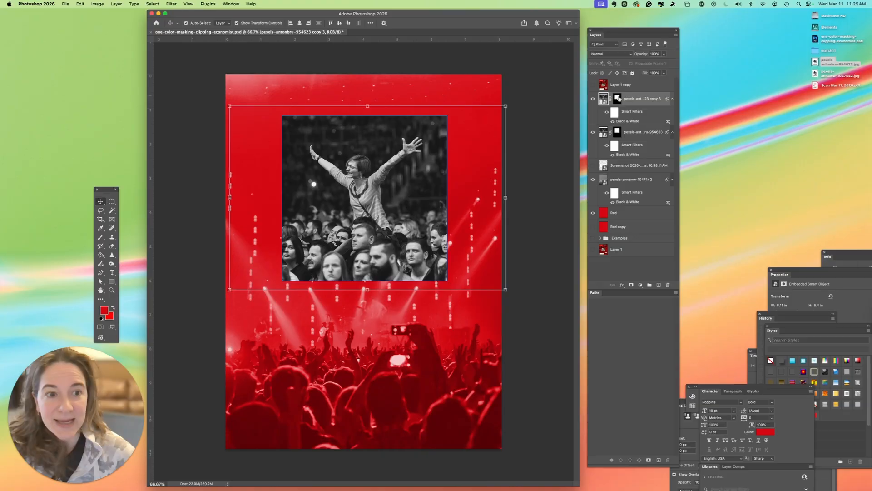
click(668, 284)
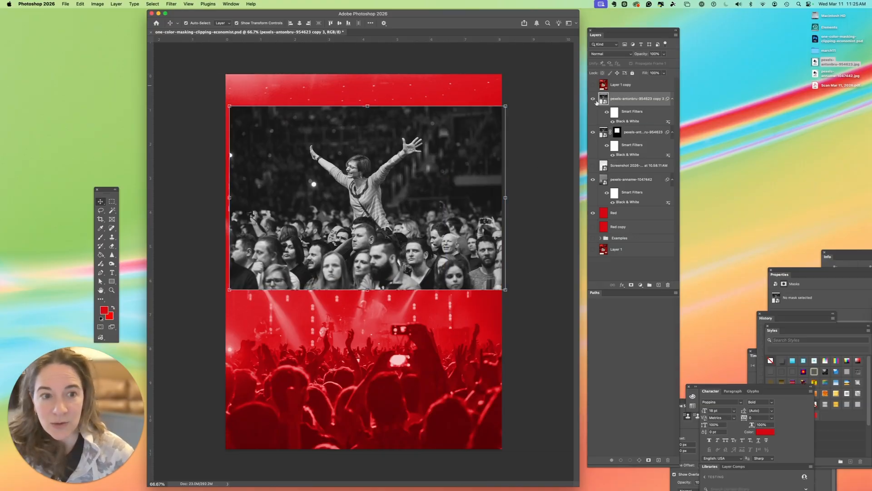
click(593, 132)
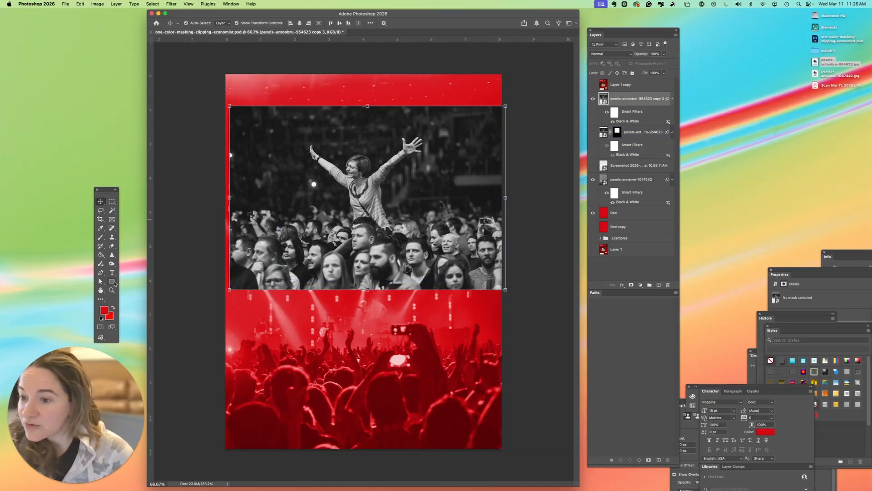
- Draw a red square shape about 1323 px wide over the woman with raised arms and nudge it into place
click(112, 281)
drag(290, 125, 512, 279)
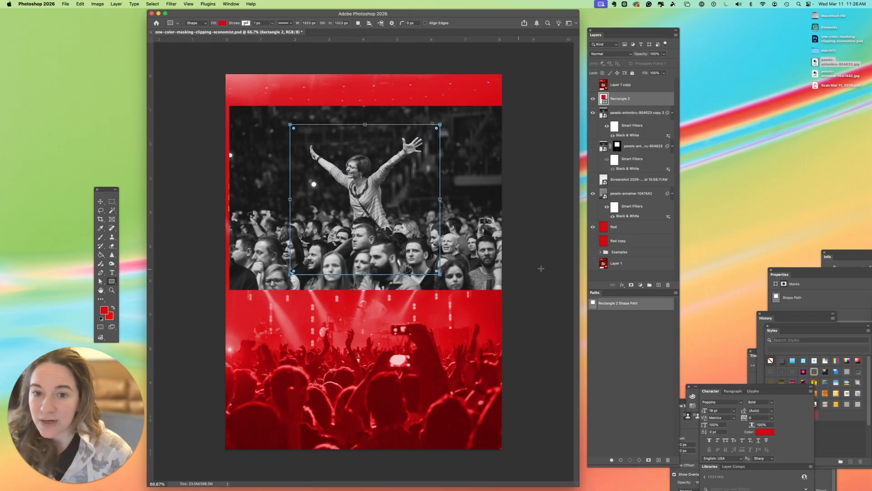
click(100, 203)
mouse_move(350, 184)
mouse_down()
mouse_move(367, 177)
mouse_move(357, 181)
mouse_up()
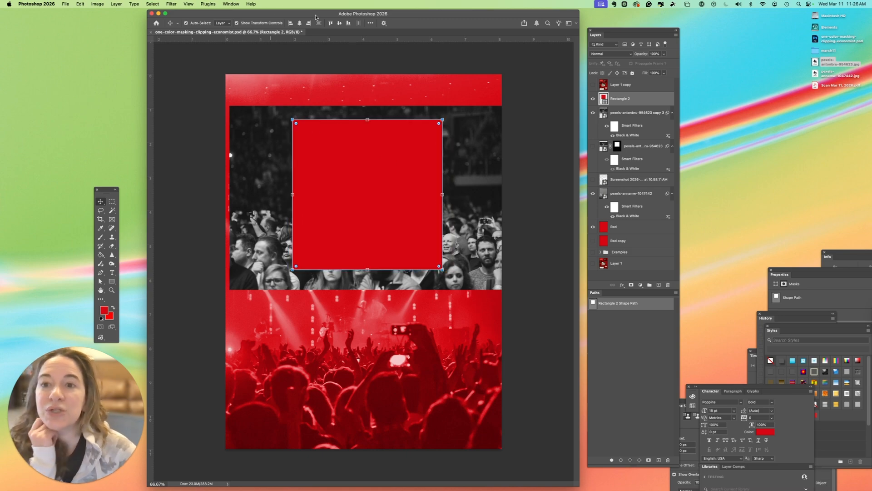
- Set the alignment reference to Canvas and center the red square horizontally on it
drag(316, 17, 284, 16)
click(339, 22)
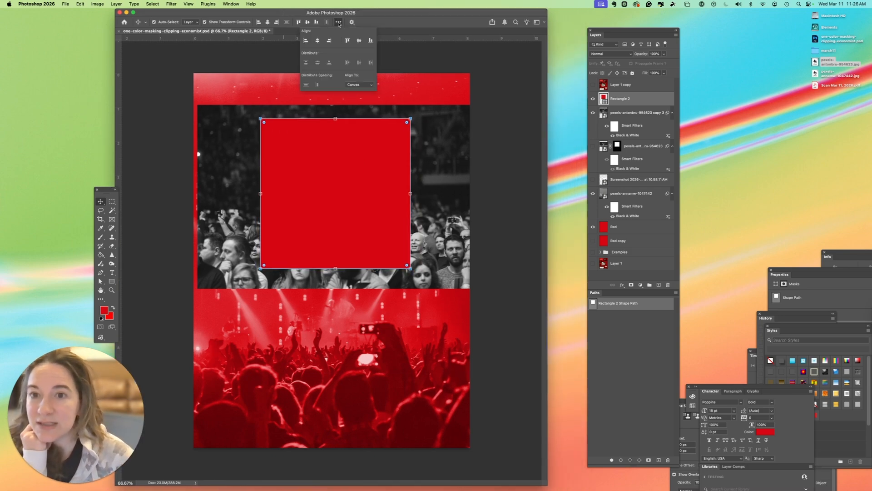
click(368, 85)
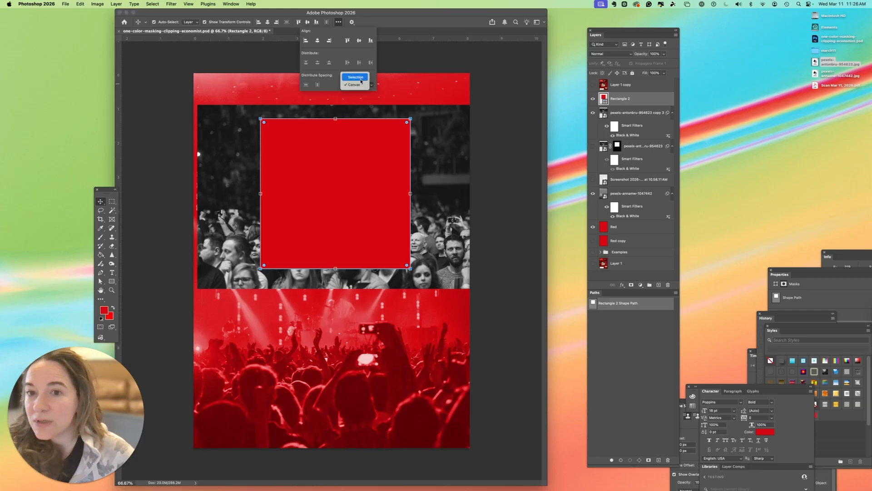
click(361, 81)
click(354, 86)
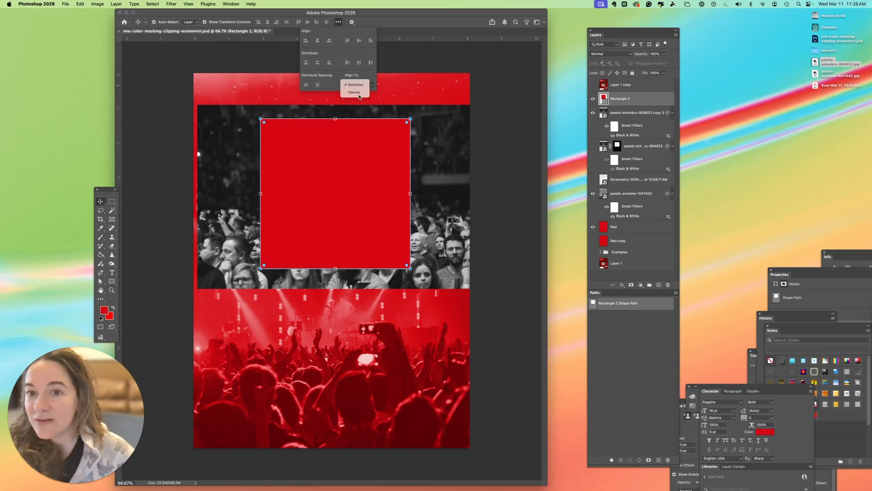
click(359, 94)
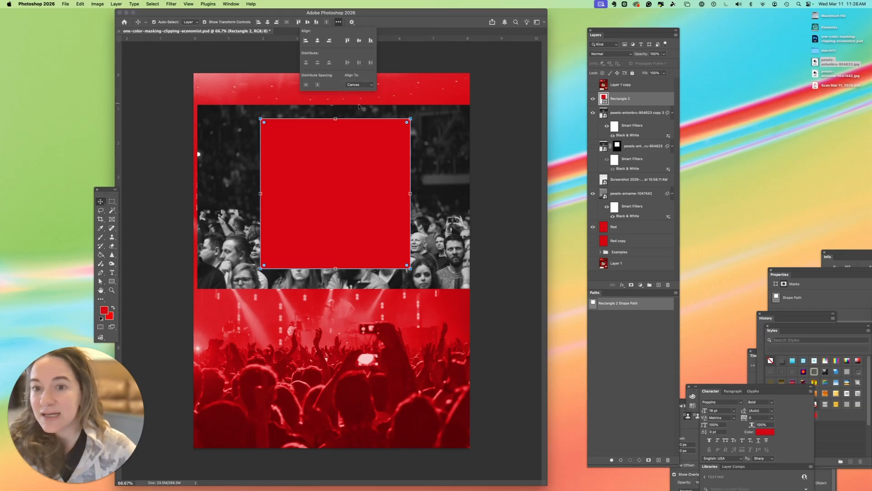
click(317, 41)
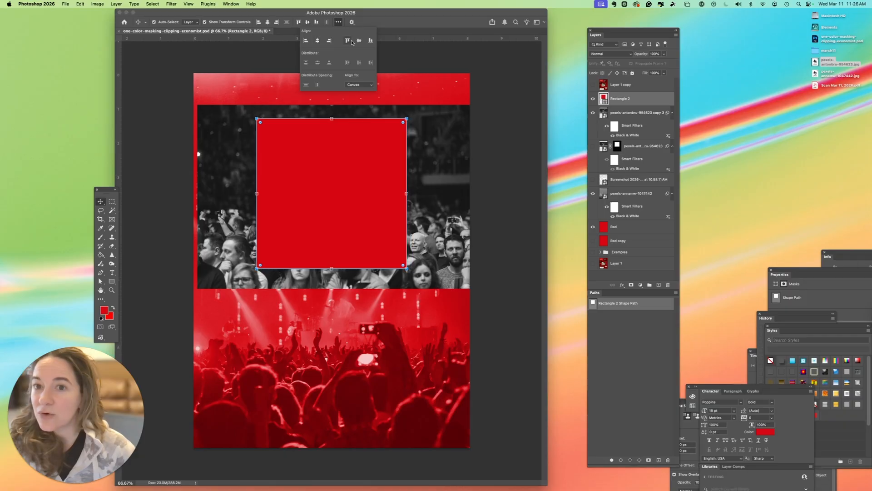
- Center the red square vertically on the canvas, and move it back up over the woman with raised arms
click(359, 41)
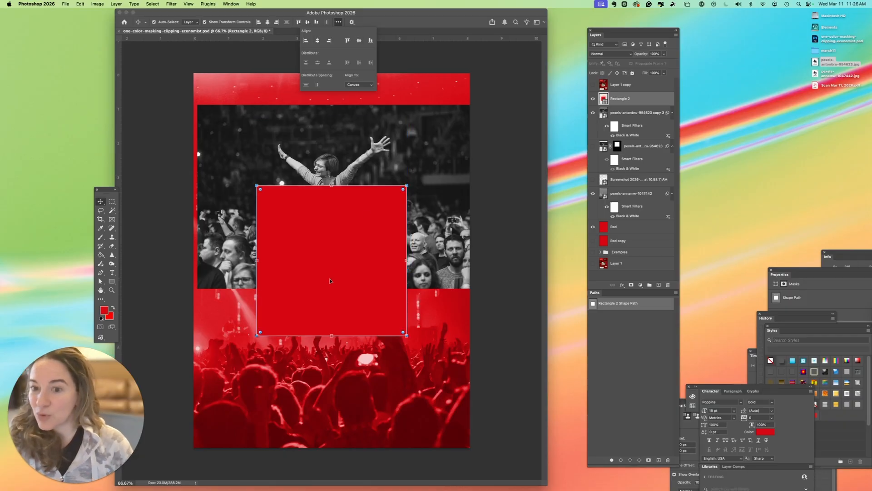
click(328, 227)
drag(335, 229, 338, 151)
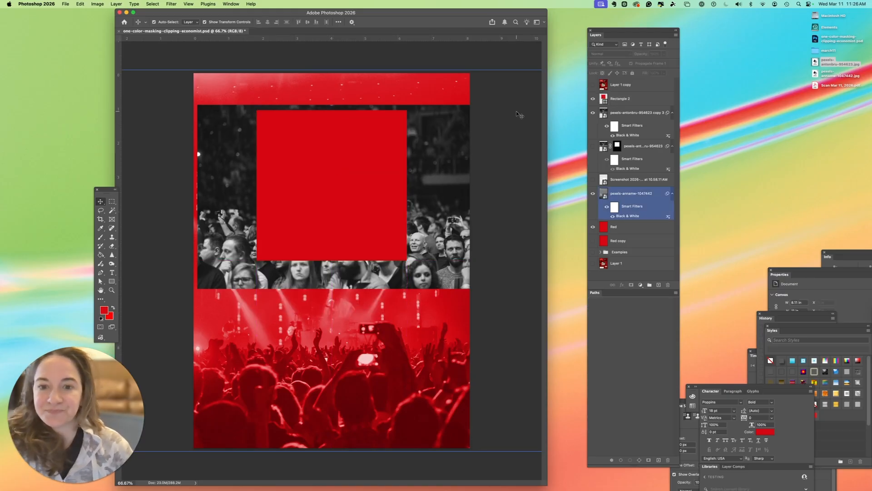
- Move the unmasked crowd photo above the red square layer and clip it to the square with a clipping mask
click(619, 113)
drag(619, 113, 619, 92)
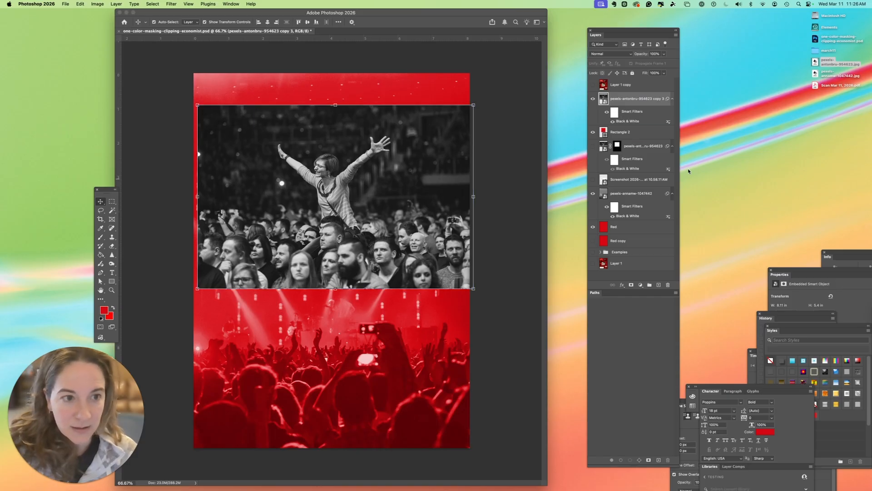
click(676, 35)
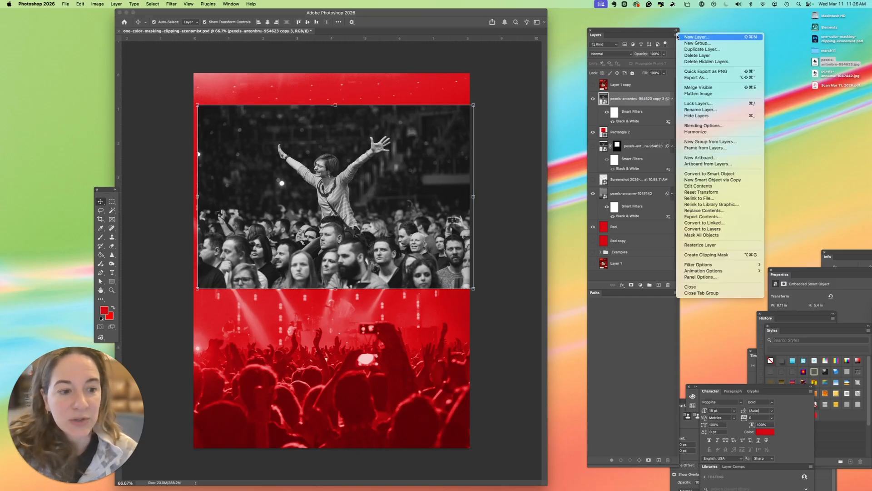
click(633, 102)
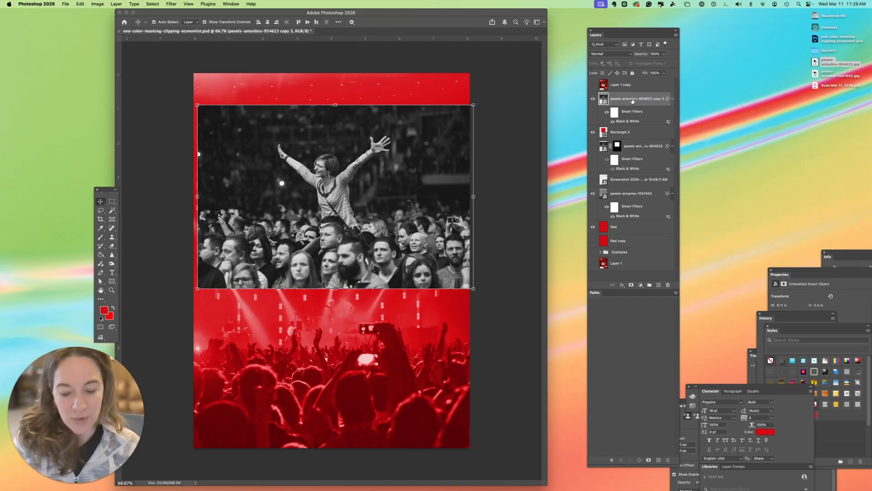
right_click(623, 97)
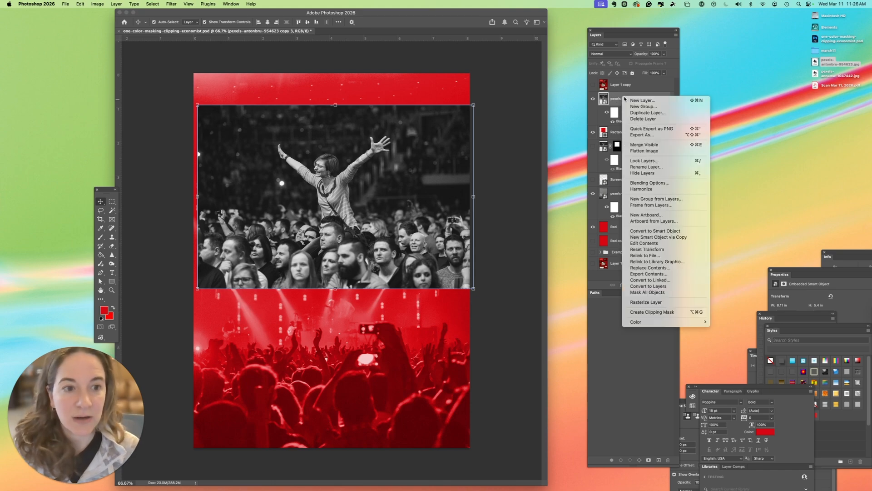
click(658, 313)
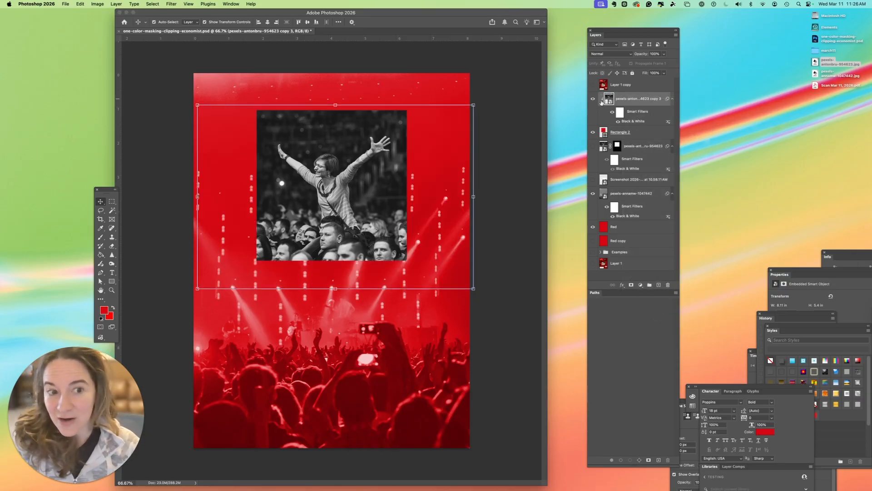
click(604, 131)
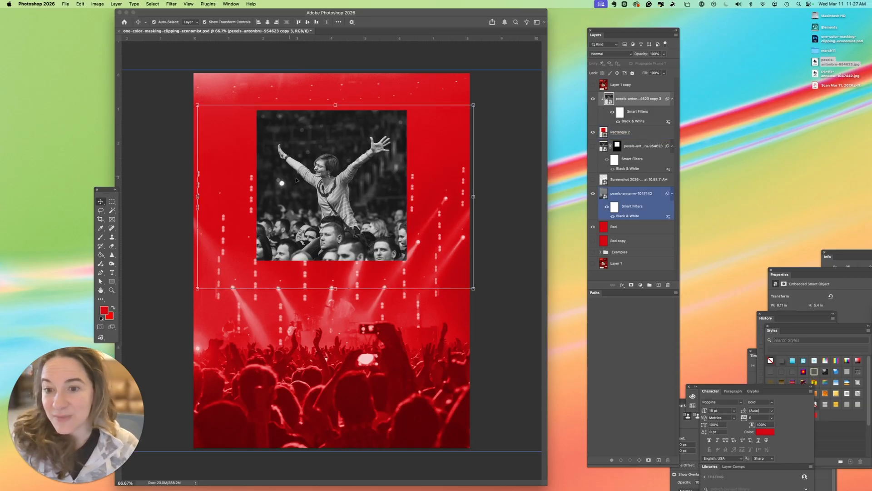
- Reposition the clipped crowd photo and enlarge it to about 14.6% so the woman with raised arms fills the square
click(326, 179)
drag(326, 177, 370, 141)
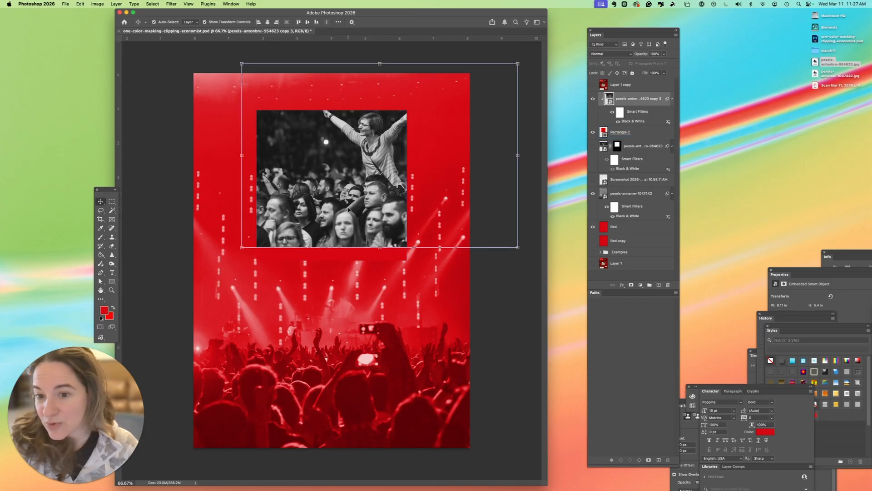
drag(349, 210, 300, 244)
drag(470, 97, 534, 54)
drag(346, 152, 321, 174)
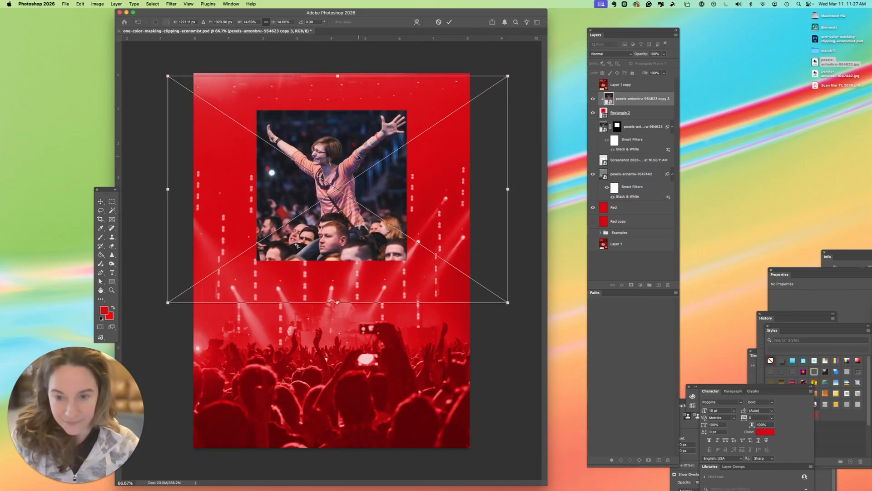
key(Return)
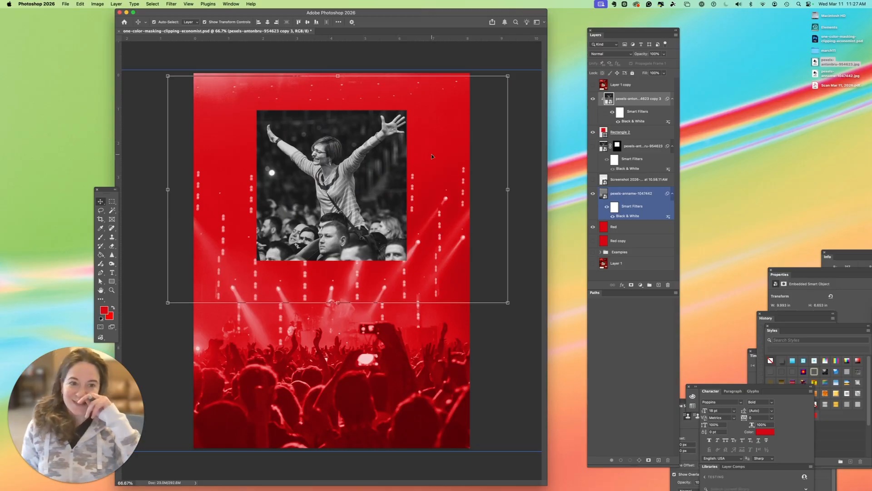
- Release the crowd photo's clipping mask and hide the red square layer
click(603, 132)
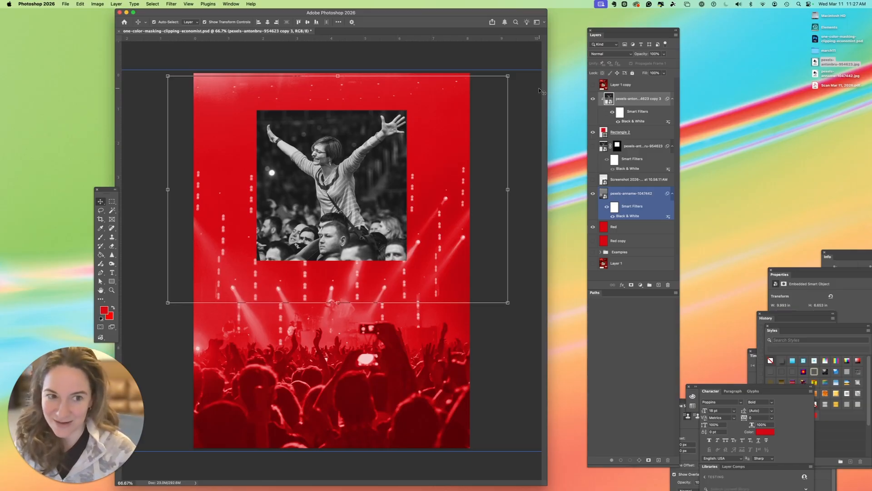
click(323, 175)
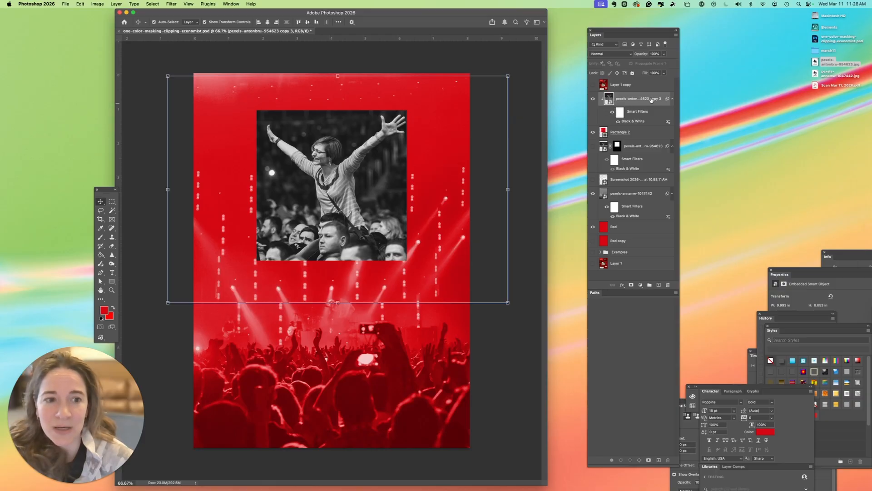
click(676, 35)
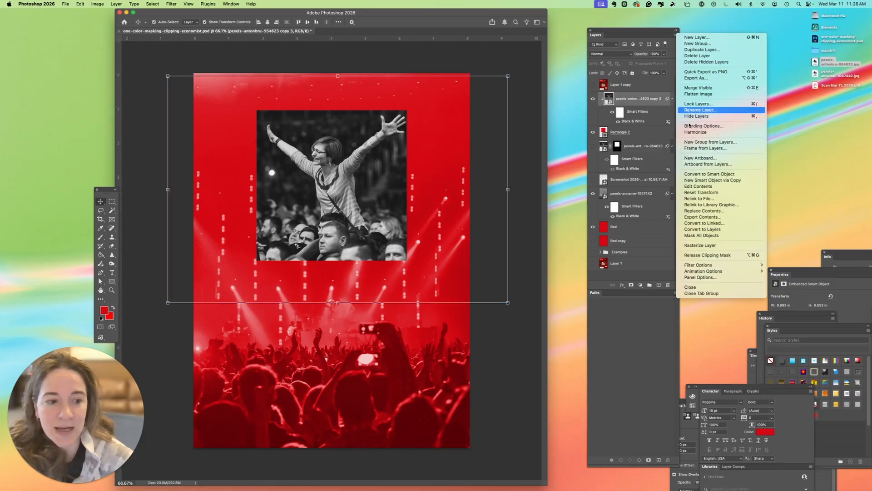
click(694, 256)
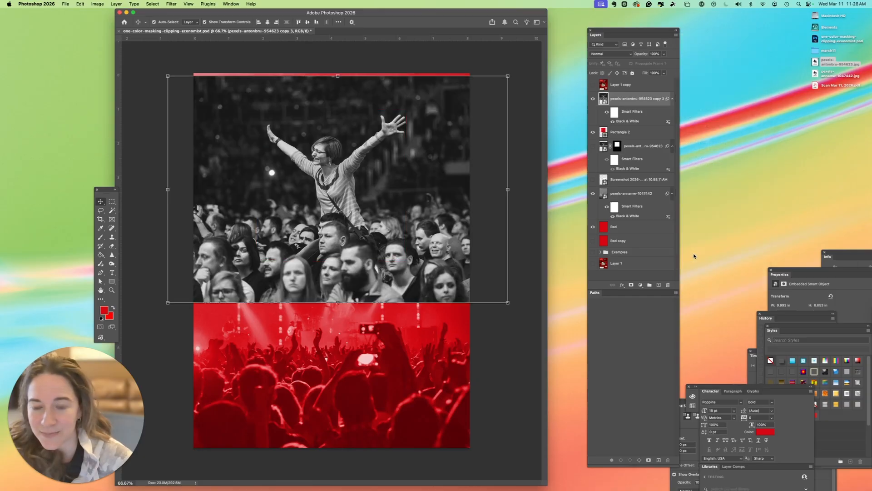
click(592, 133)
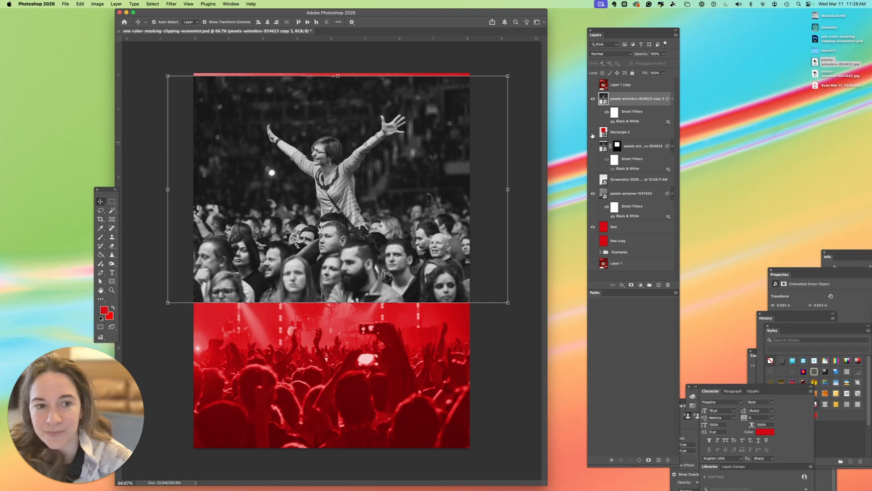
- Select the woman with Select Subject, mask the crowd photo to that selection, and briefly show the original masked square photo
click(152, 4)
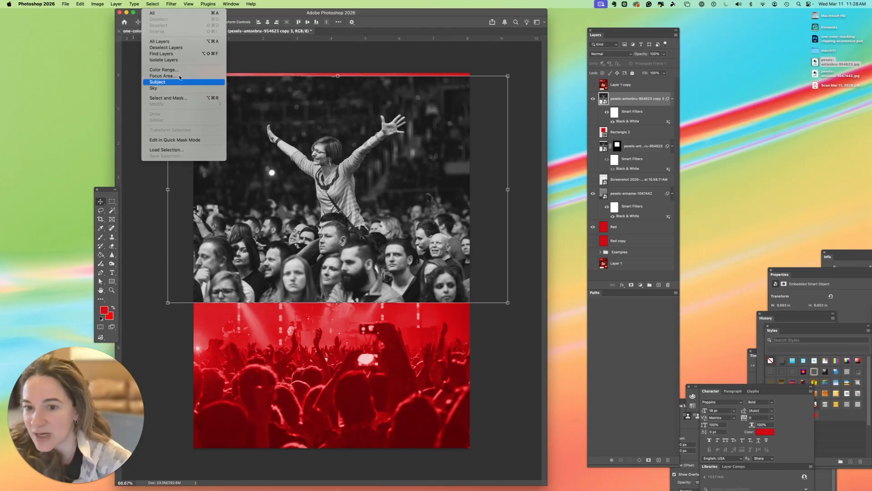
click(161, 82)
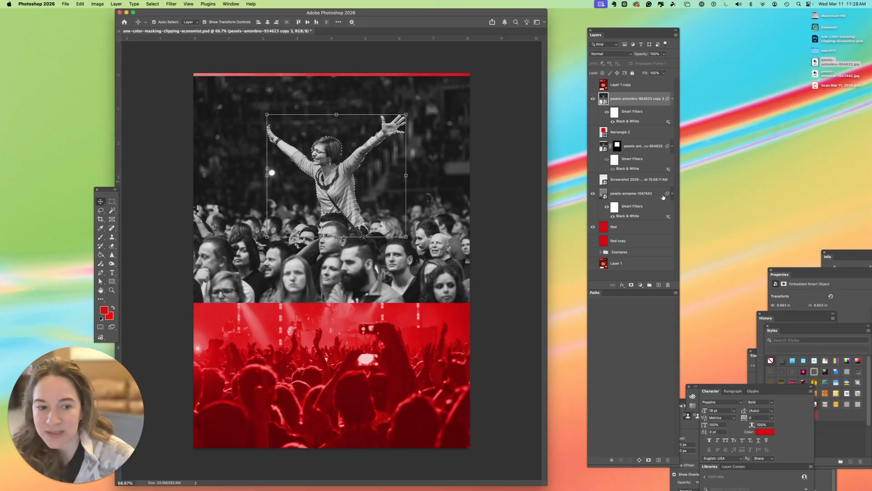
click(631, 286)
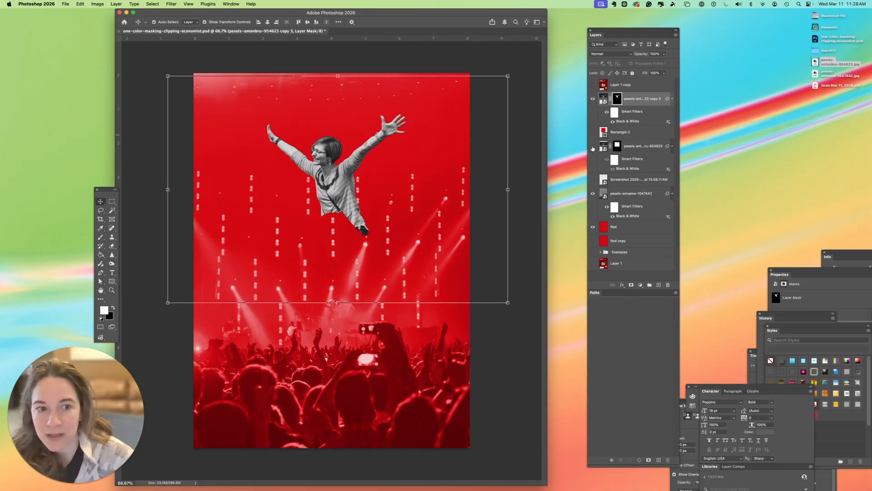
click(593, 148)
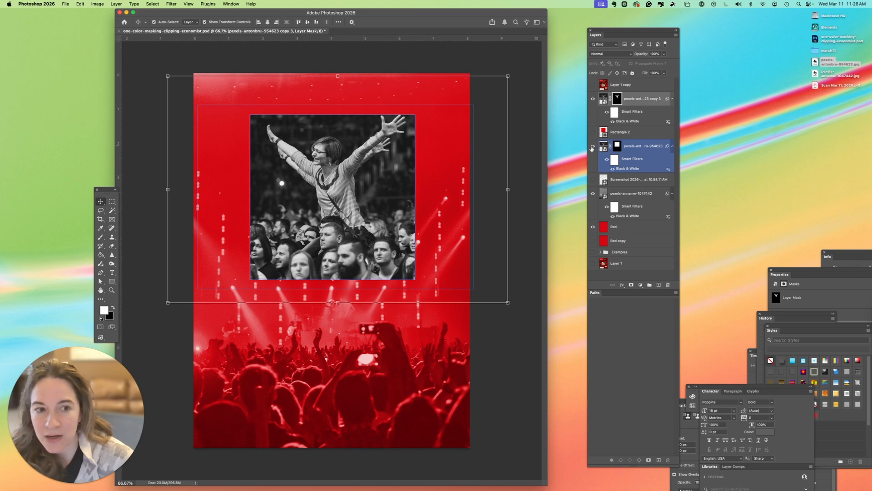
click(593, 147)
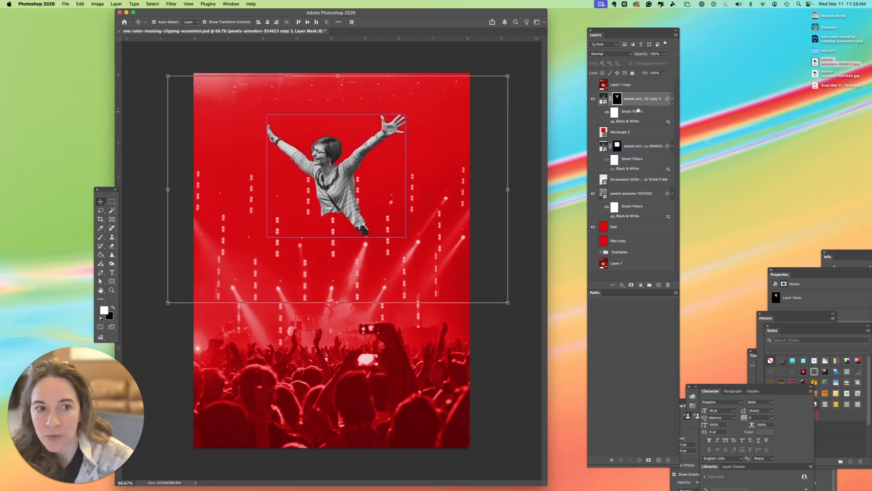
- Duplicate the woman cutout layer with the suggested name and delete the layer mask from the duplicate
click(676, 35)
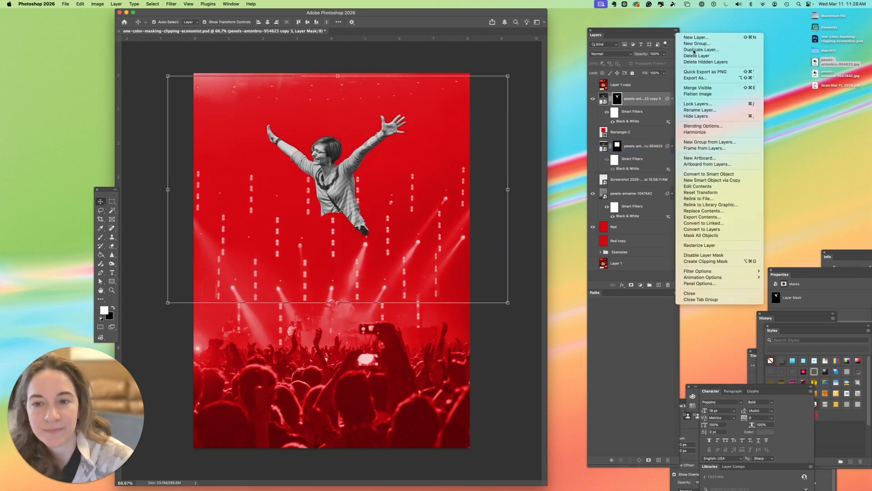
click(693, 51)
click(439, 204)
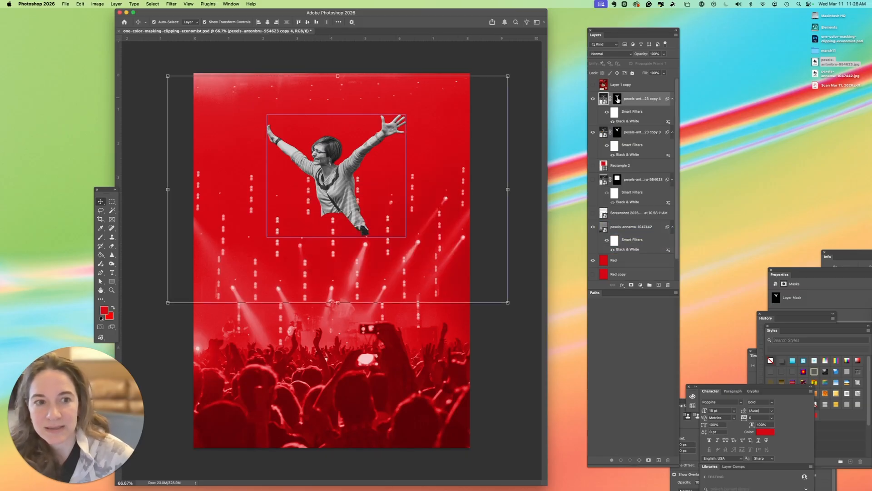
click(618, 99)
click(668, 287)
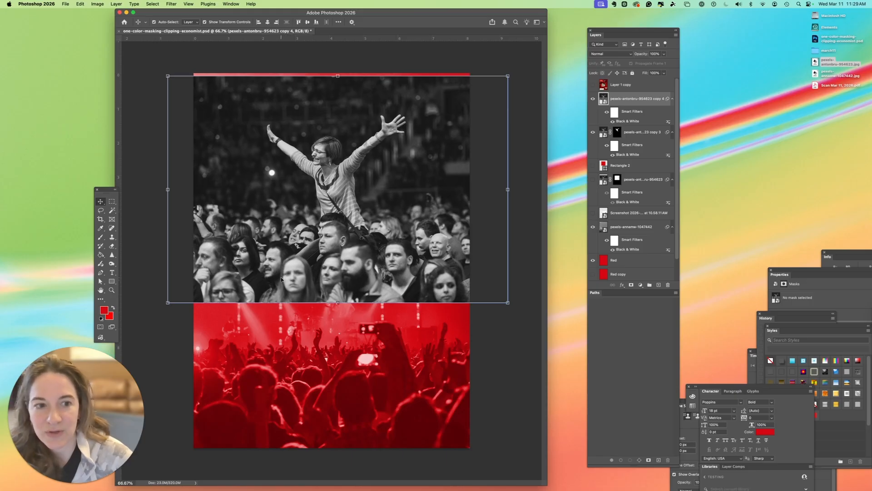
- Move the red square layer directly beneath the unmasked duplicate photo, show it, and clip the photo to it
drag(617, 167, 632, 121)
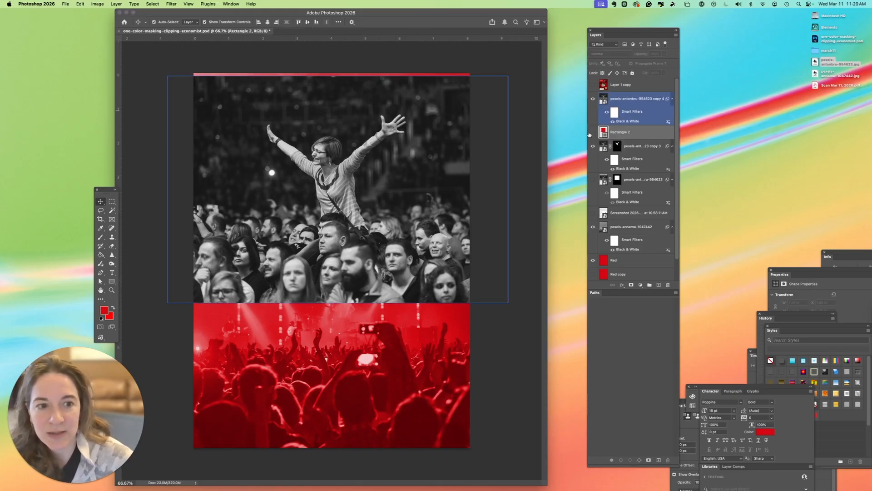
click(592, 132)
click(629, 99)
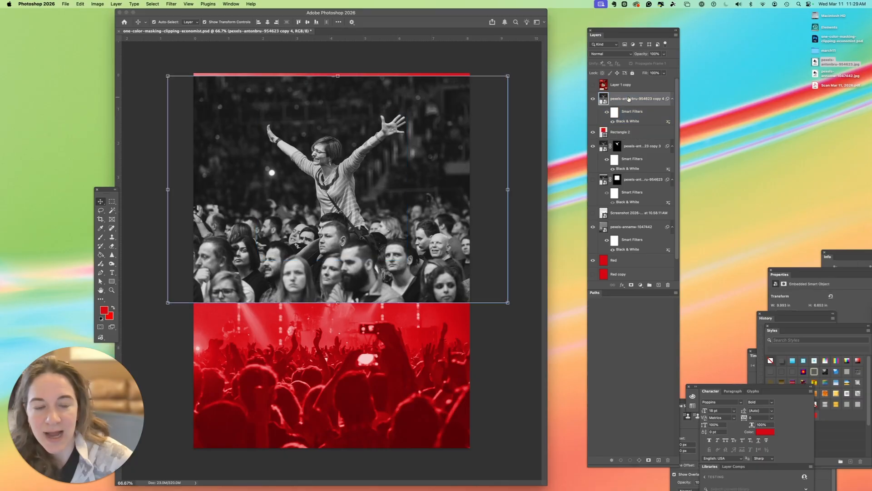
click(676, 35)
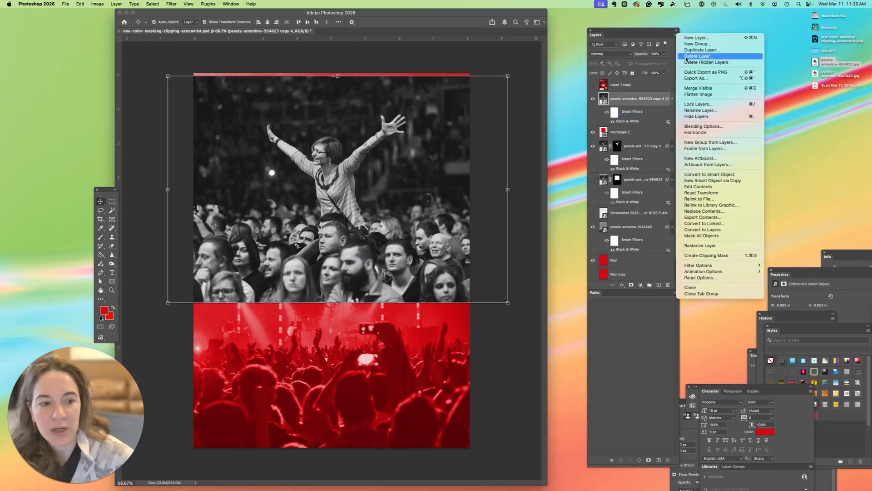
click(714, 255)
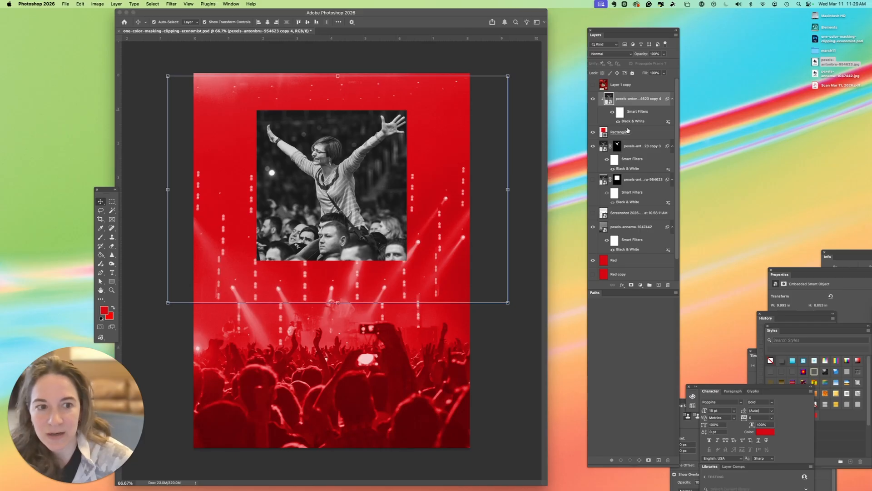
- Move the woman cutout layer above the clipped photo and select the square shape layer
click(636, 147)
drag(597, 150, 604, 92)
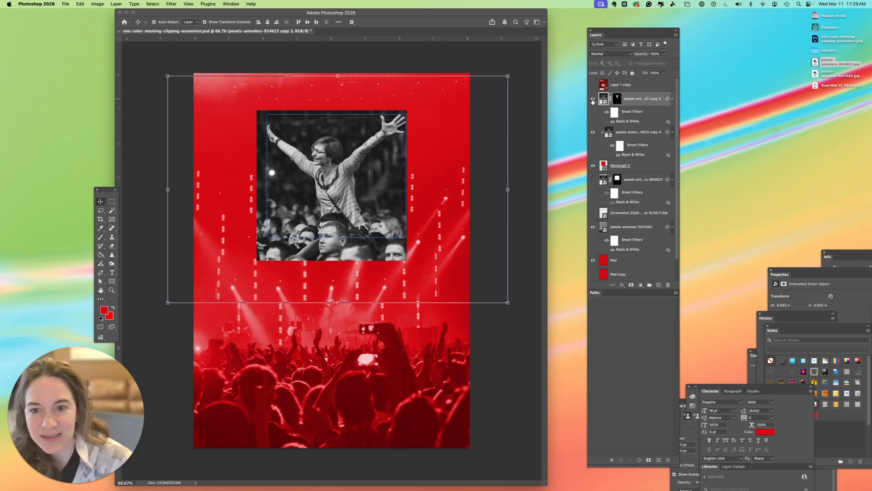
click(627, 165)
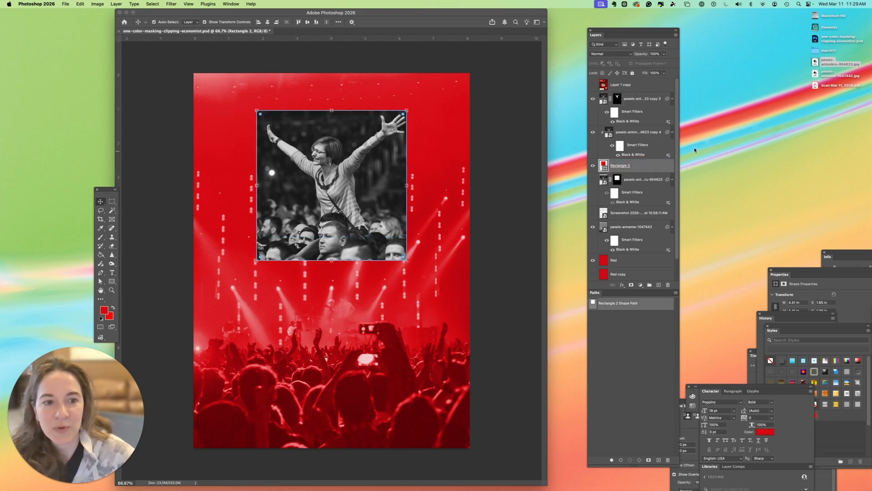
- Duplicate the red square shape layer with the suggested name and move the copy directly beneath the masked woman cutout
click(676, 34)
click(649, 110)
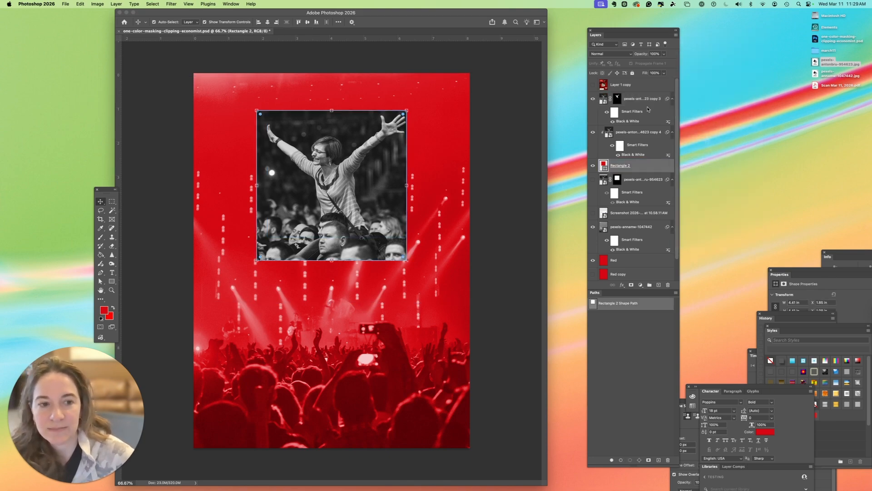
click(439, 204)
drag(616, 164, 612, 132)
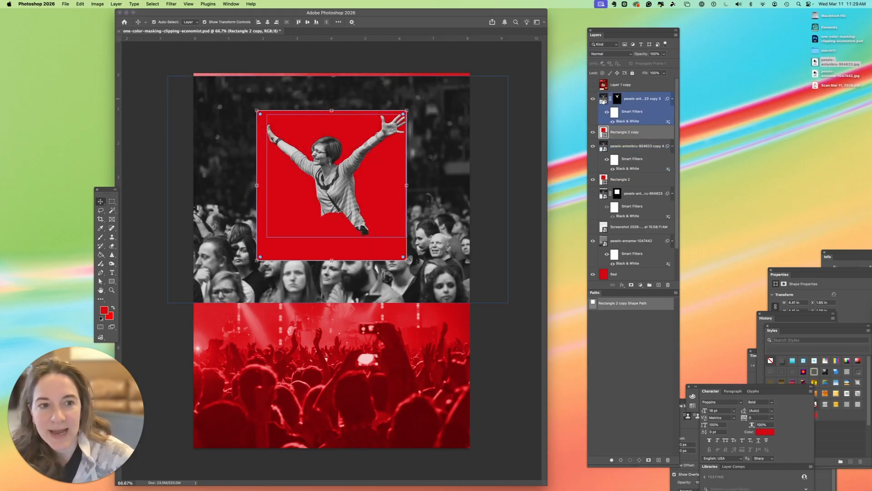
- Set the woman cutout layer's blend mode to Hard Light and copy its layer mask onto the duplicate red square
click(603, 100)
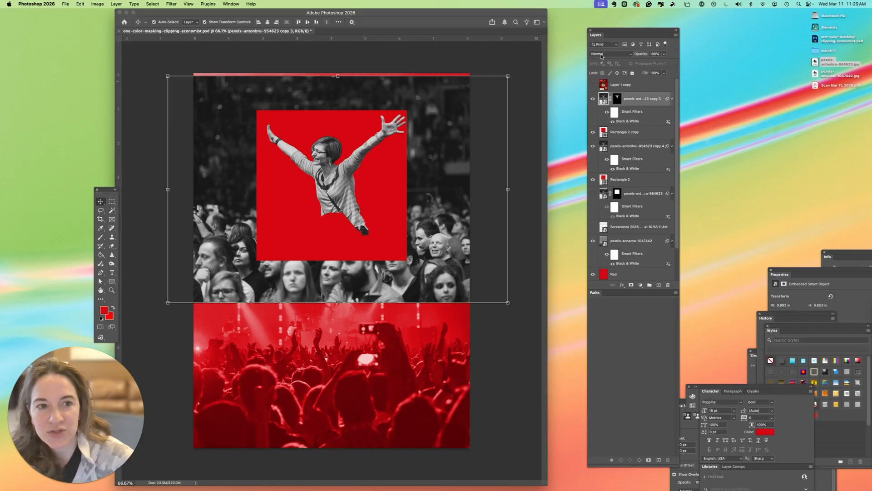
click(602, 54)
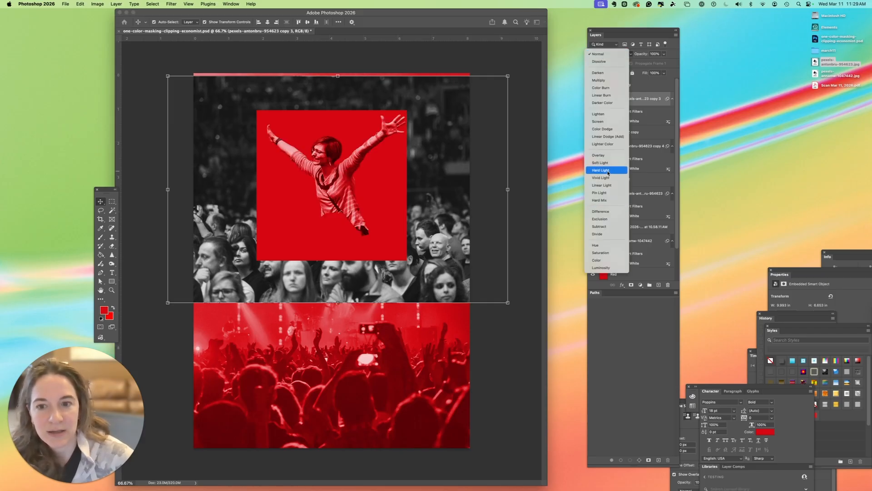
click(608, 171)
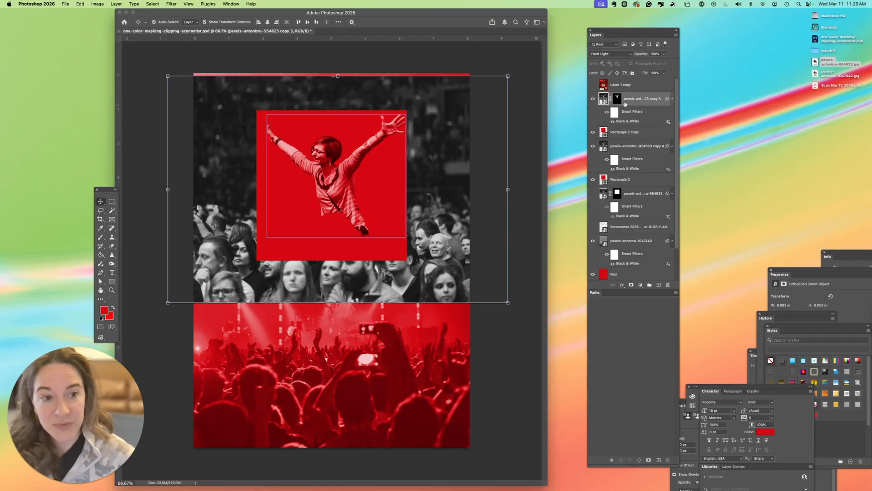
drag(616, 100, 619, 133)
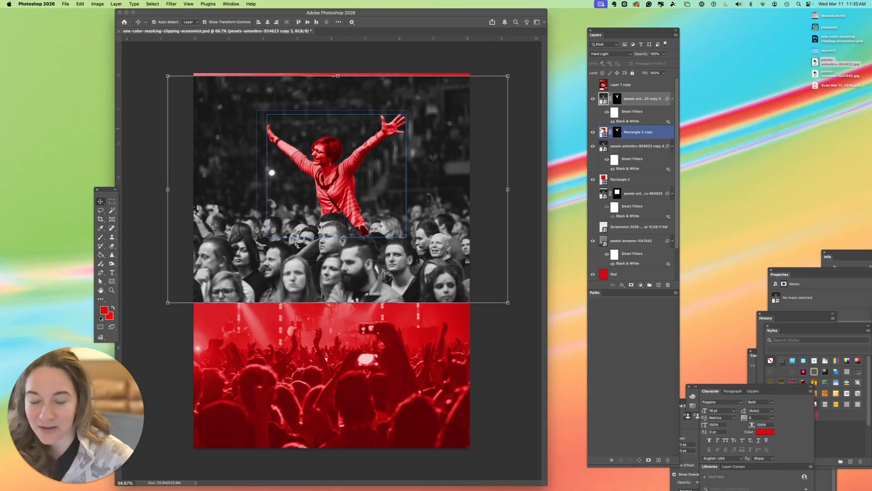
- Clip the unmasked crowd photo to the original red square layer beneath it again
click(643, 145)
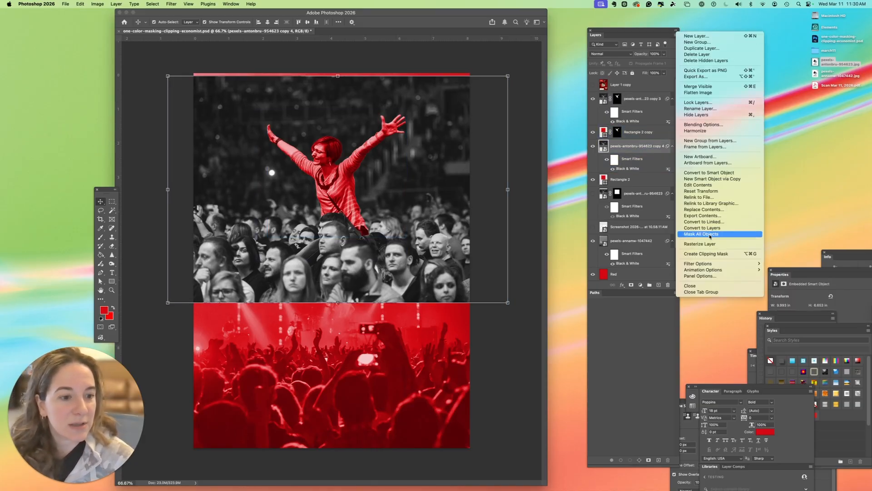
click(712, 254)
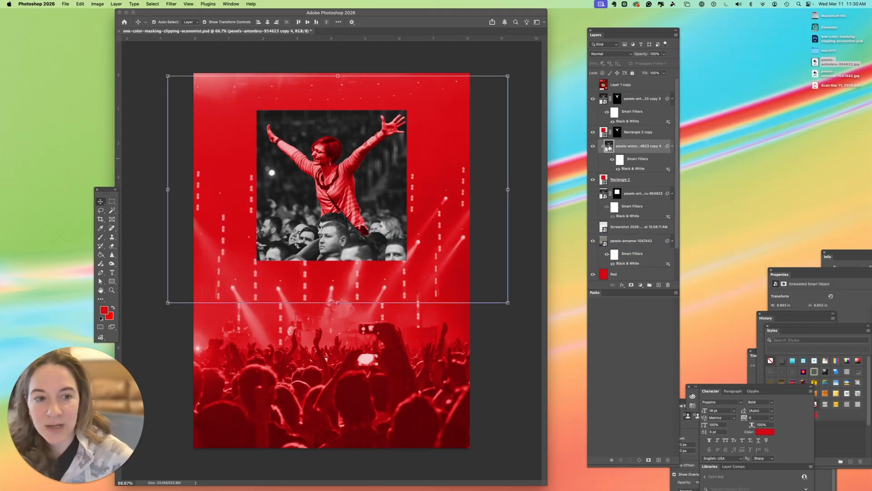
click(606, 181)
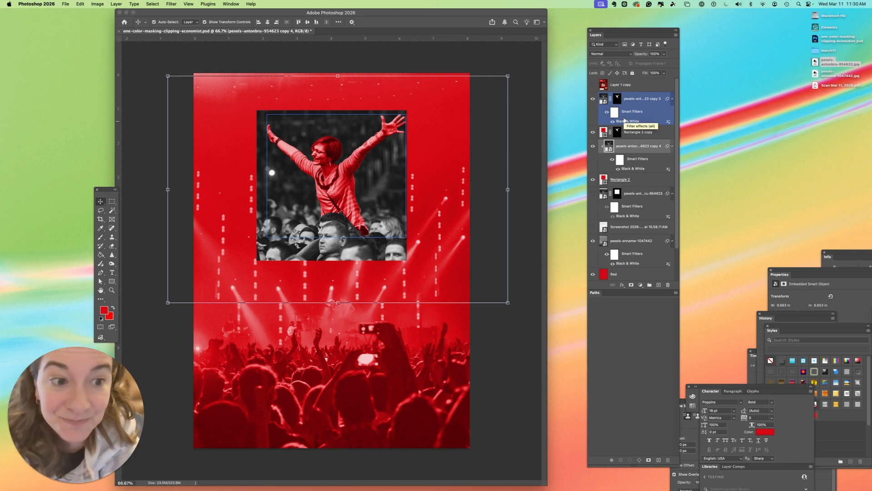
- Brush white on the woman cutout's mask around her lower body and replace the duplicate red square's mask with a copy of it
click(617, 99)
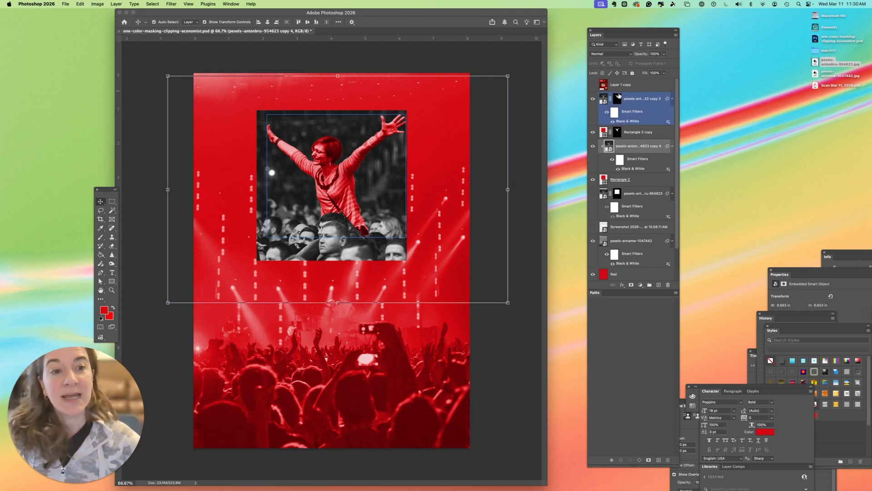
click(101, 239)
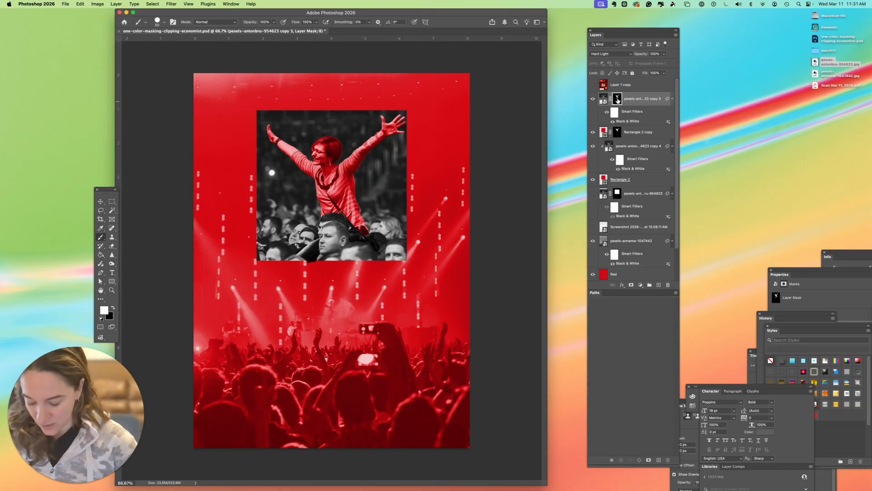
drag(618, 100, 617, 133)
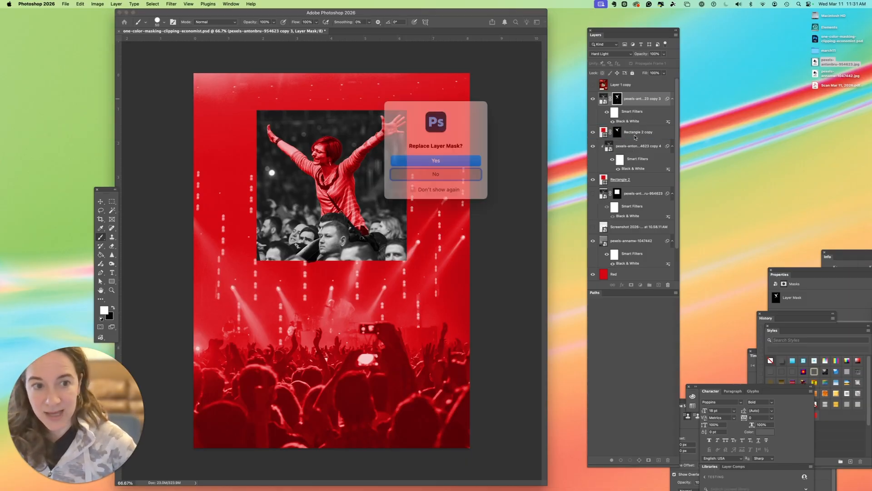
click(435, 163)
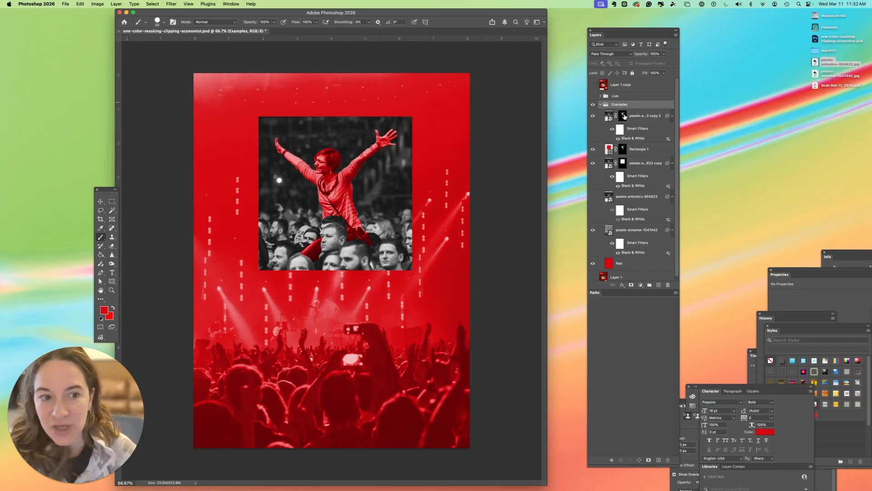
- Collapse the Examples group and compare its artwork with the original Economist cover by switching the visibility of the group and Layer 1 copy
click(601, 104)
click(593, 105)
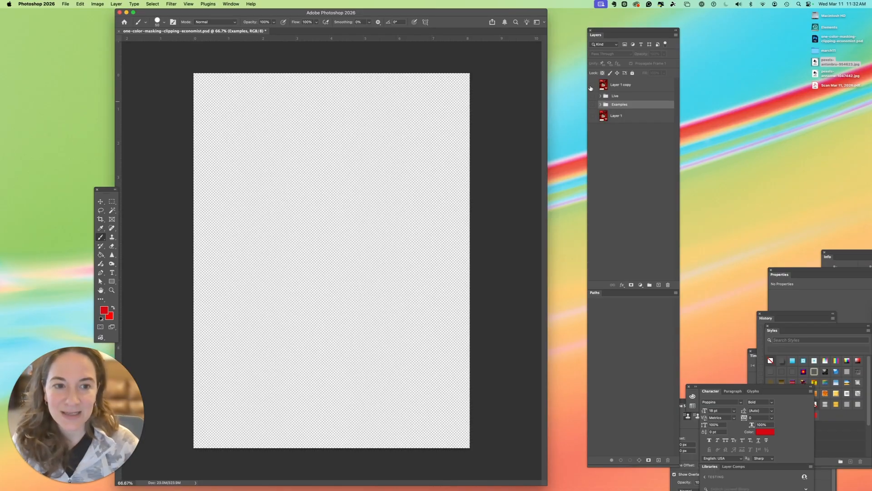
click(593, 85)
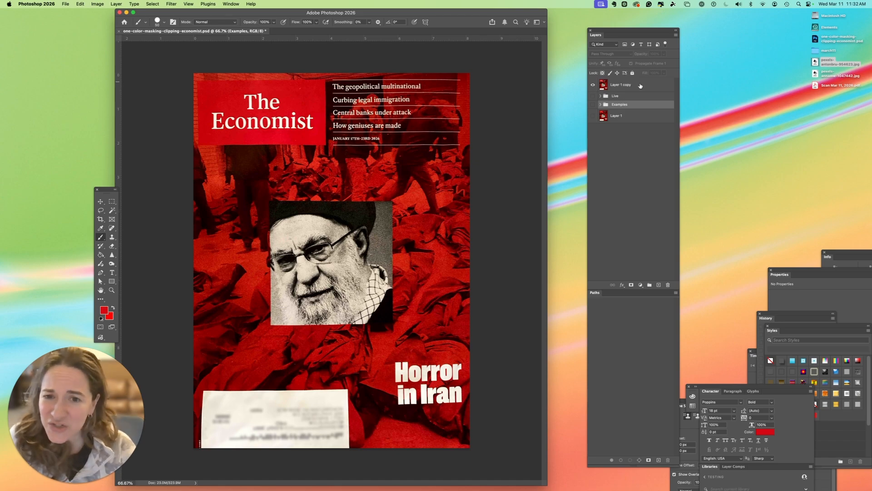
click(593, 105)
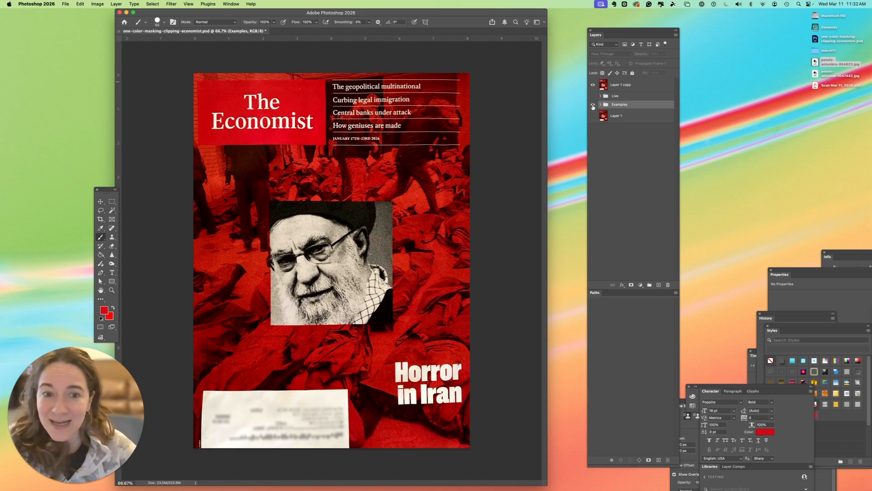
click(593, 85)
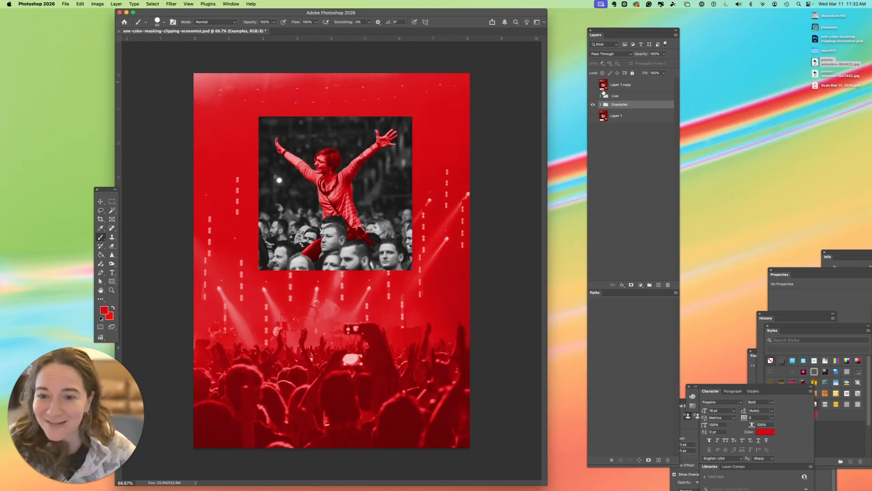